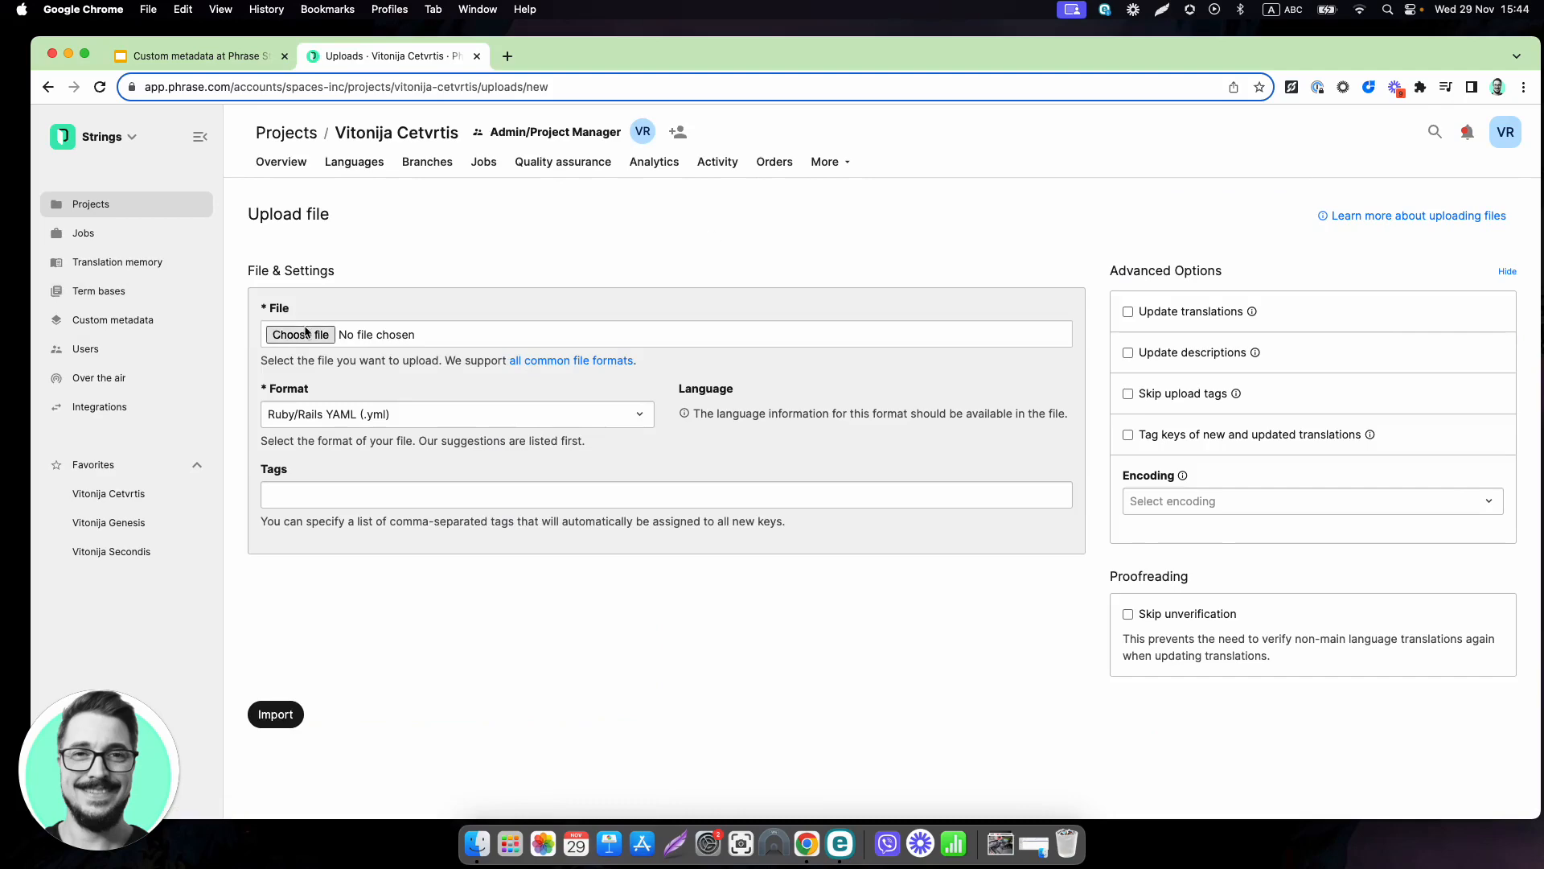
# Choose the CM Test file en-US spreadsheet from the Desktop for upload in Excel XLSX format and proceed to its preview.
pyautogui.click(300, 333)
pyautogui.click(447, 228)
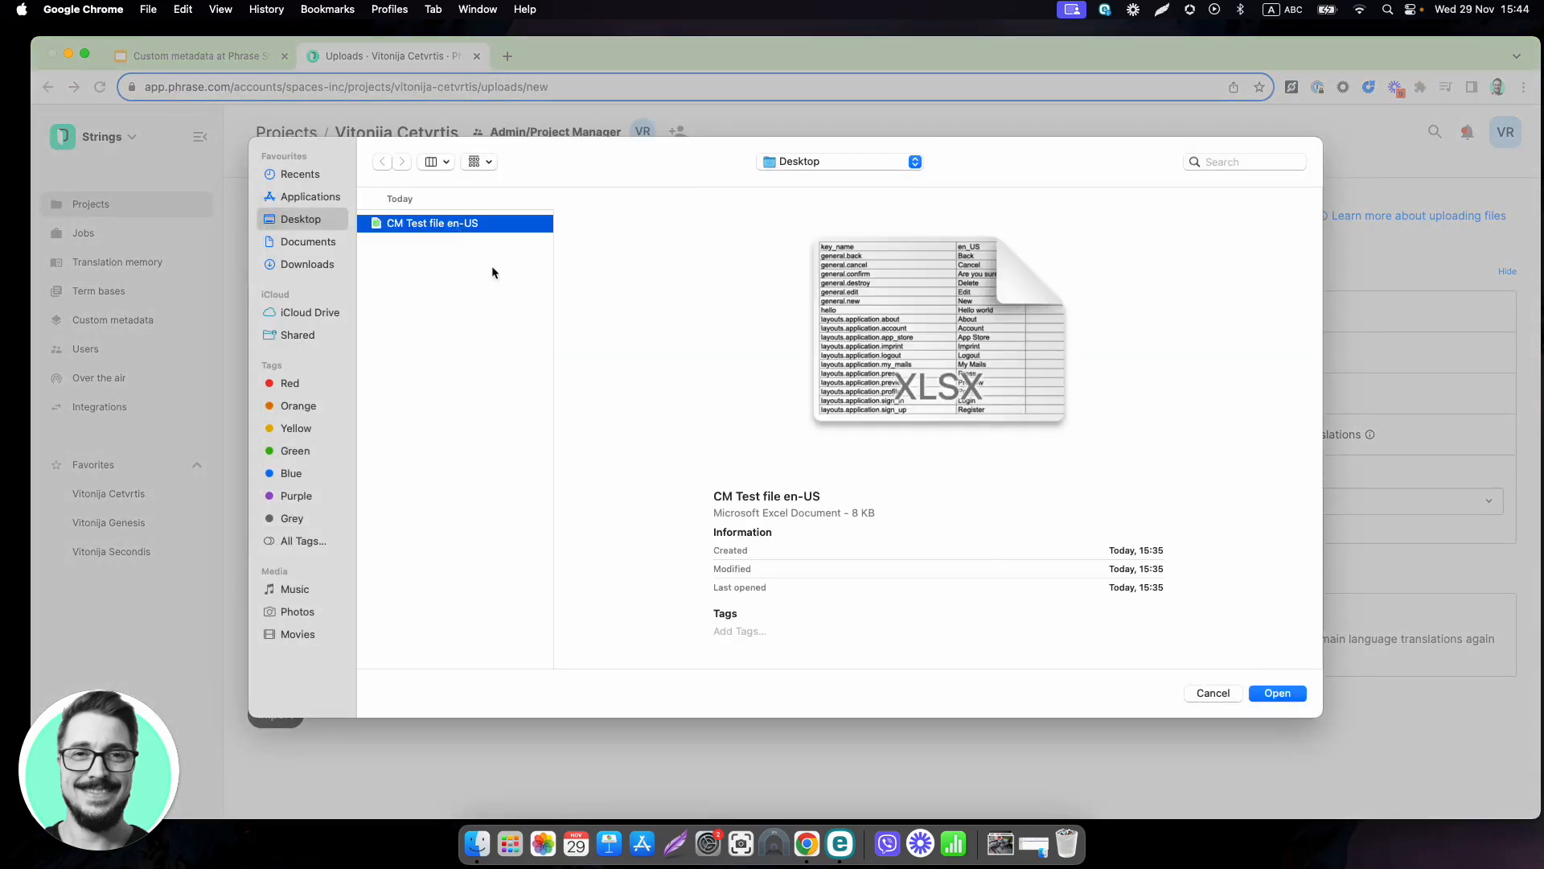
pyautogui.click(1287, 693)
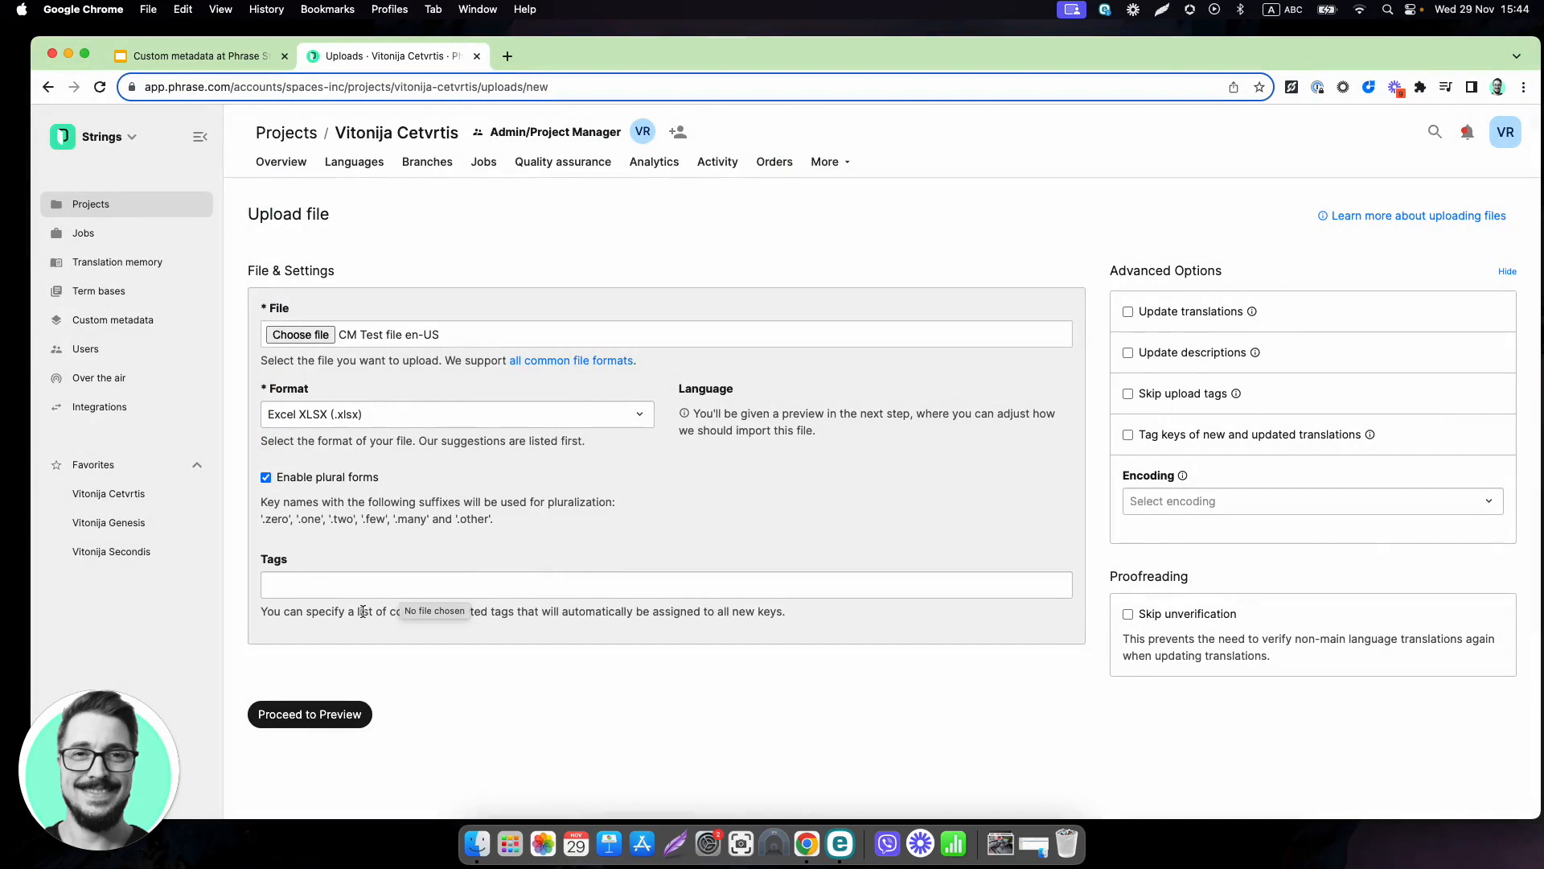
pyautogui.click(321, 718)
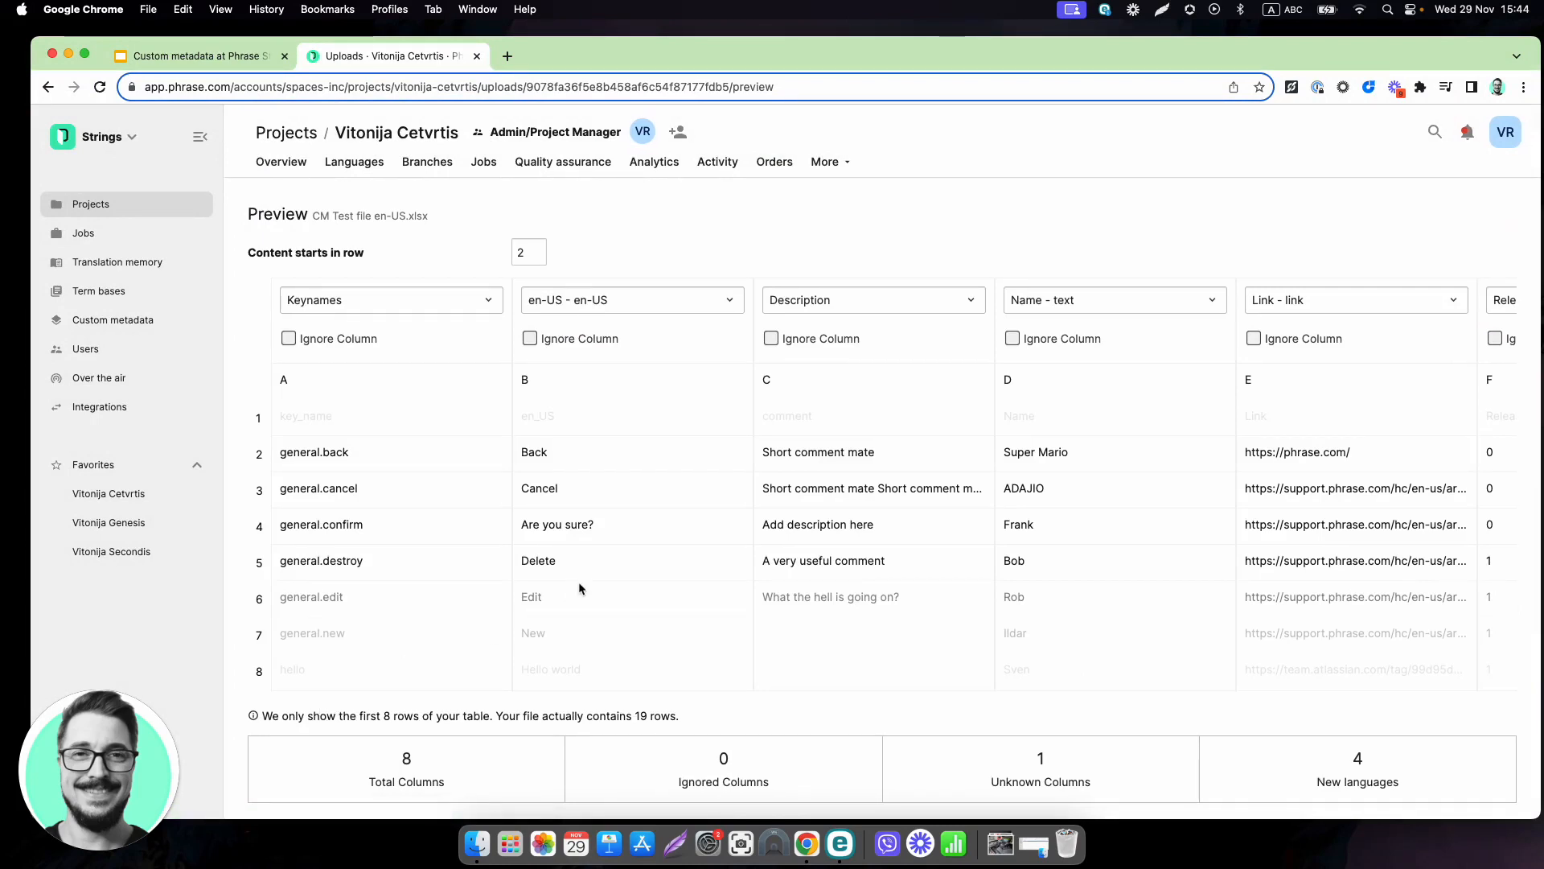
# Examine the upload preview's column mappings and the custom metadata options available for the Name column.
pyautogui.hscroll(5, 591, 579)
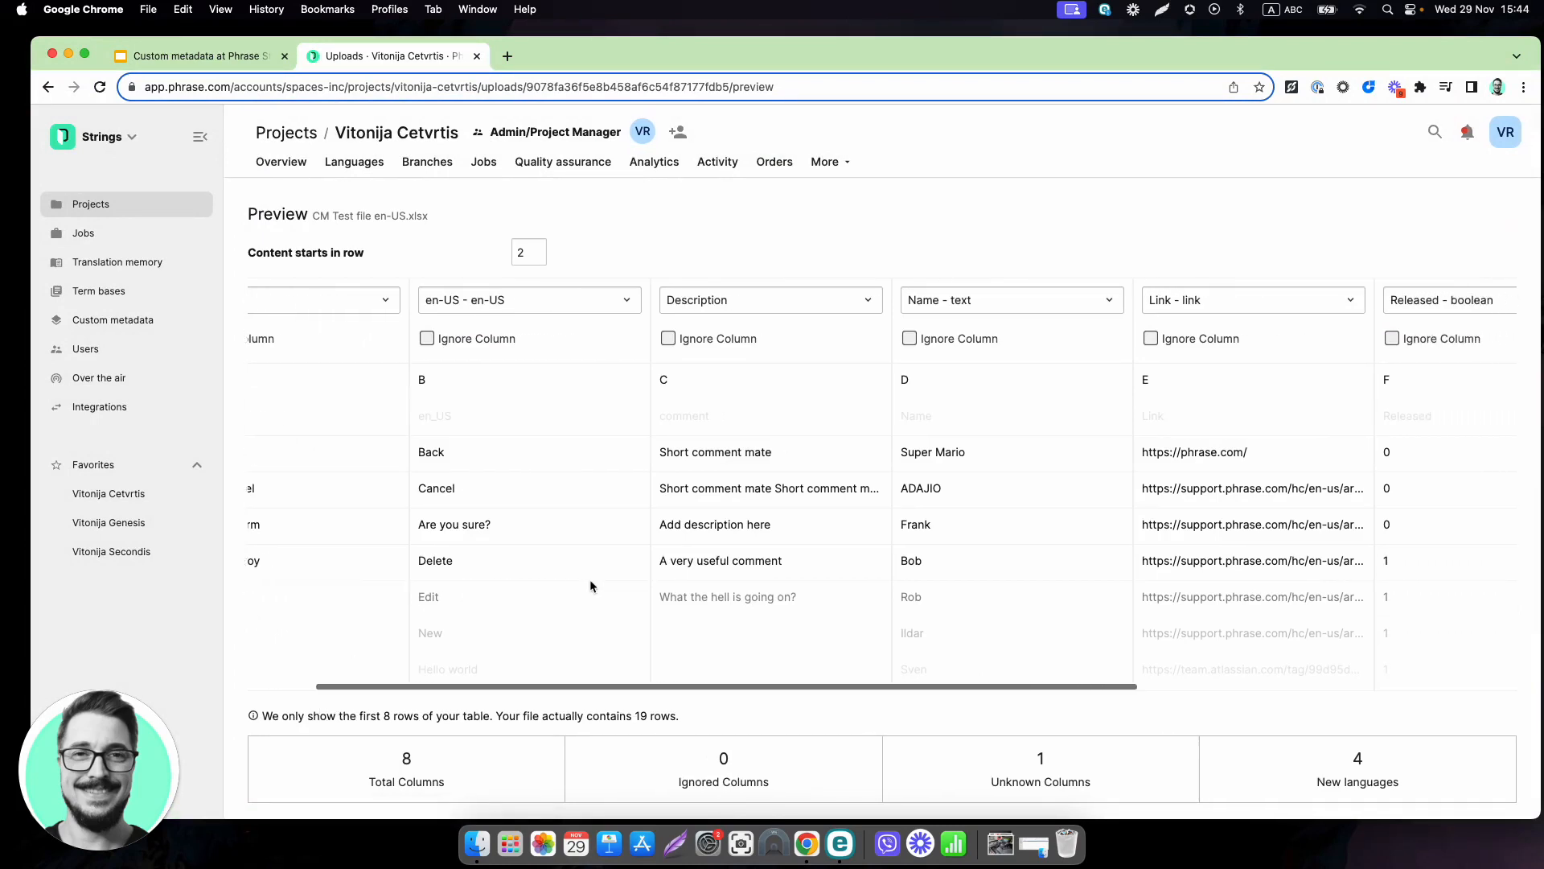
pyautogui.hscroll(1, 592, 579)
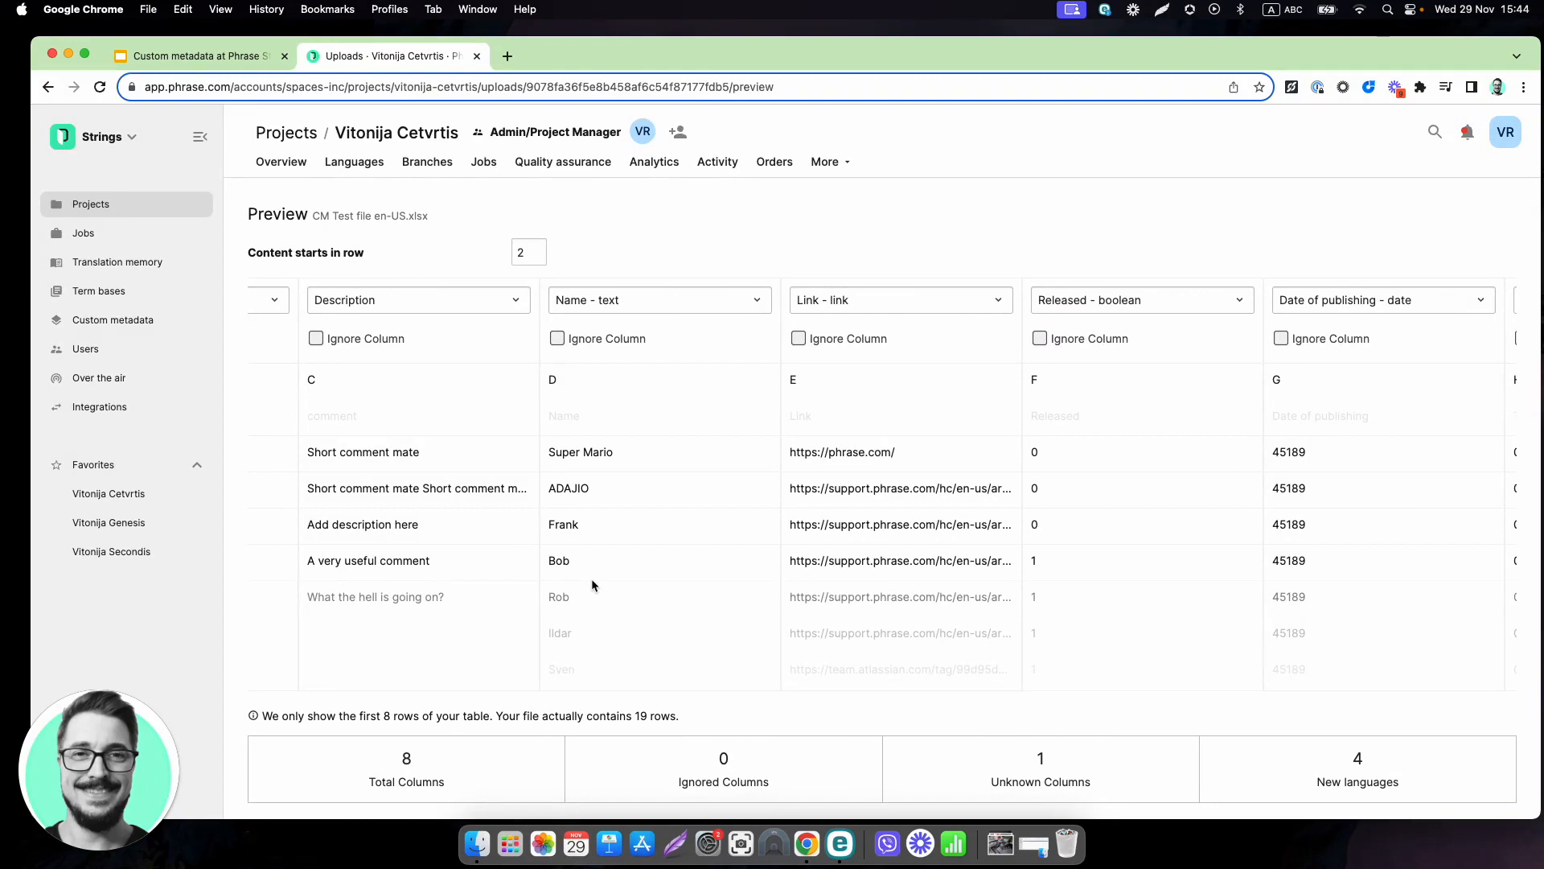
pyautogui.click(726, 301)
pyautogui.scroll(-2, 681, 394)
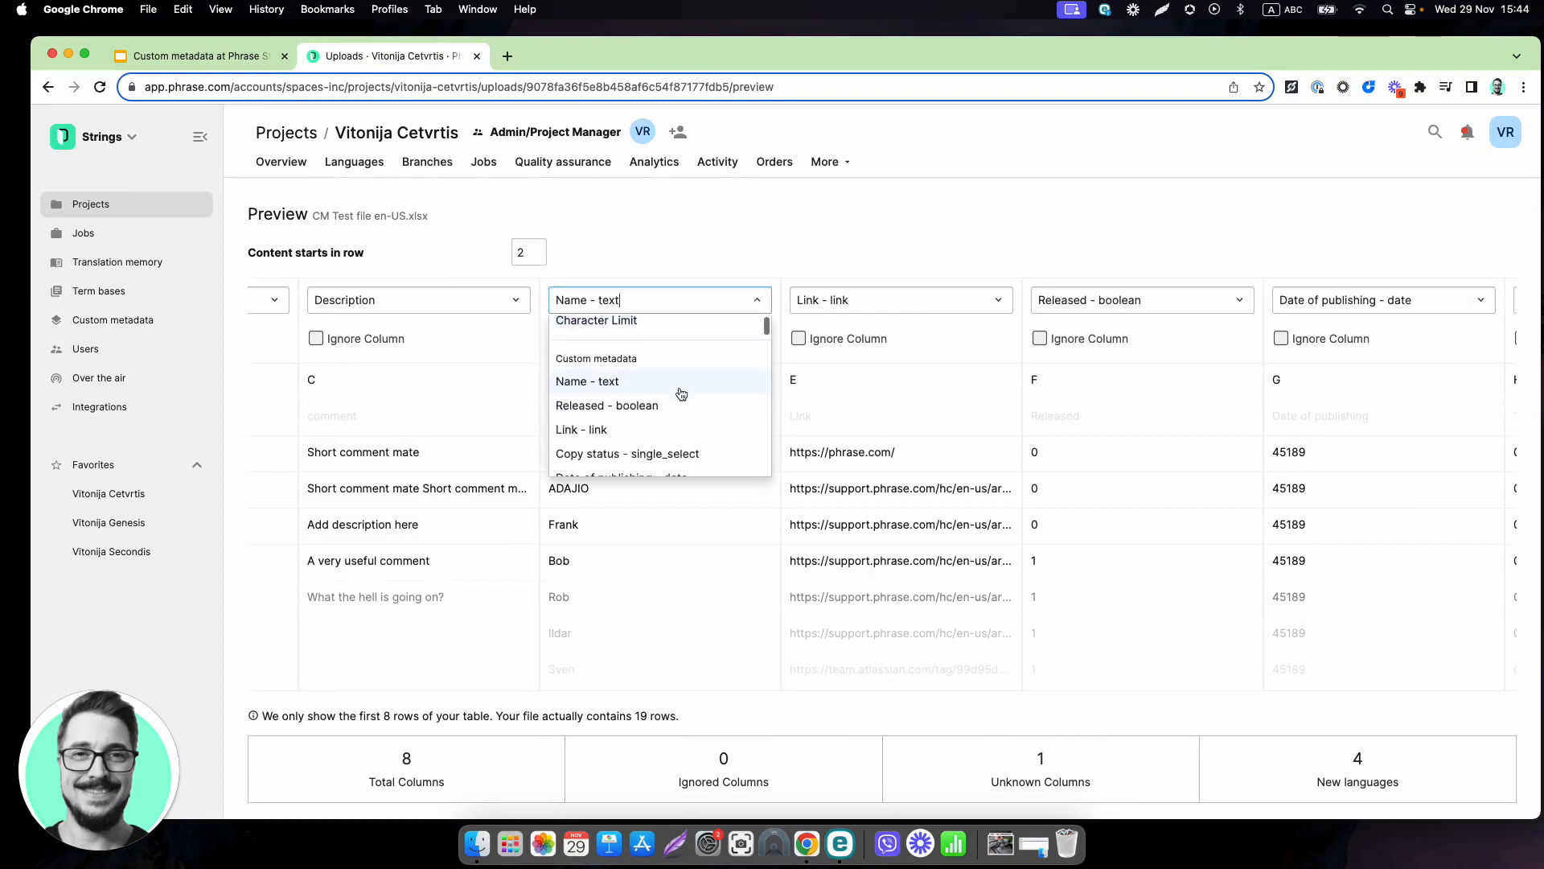
pyautogui.scroll(-1, 681, 393)
pyautogui.click(822, 236)
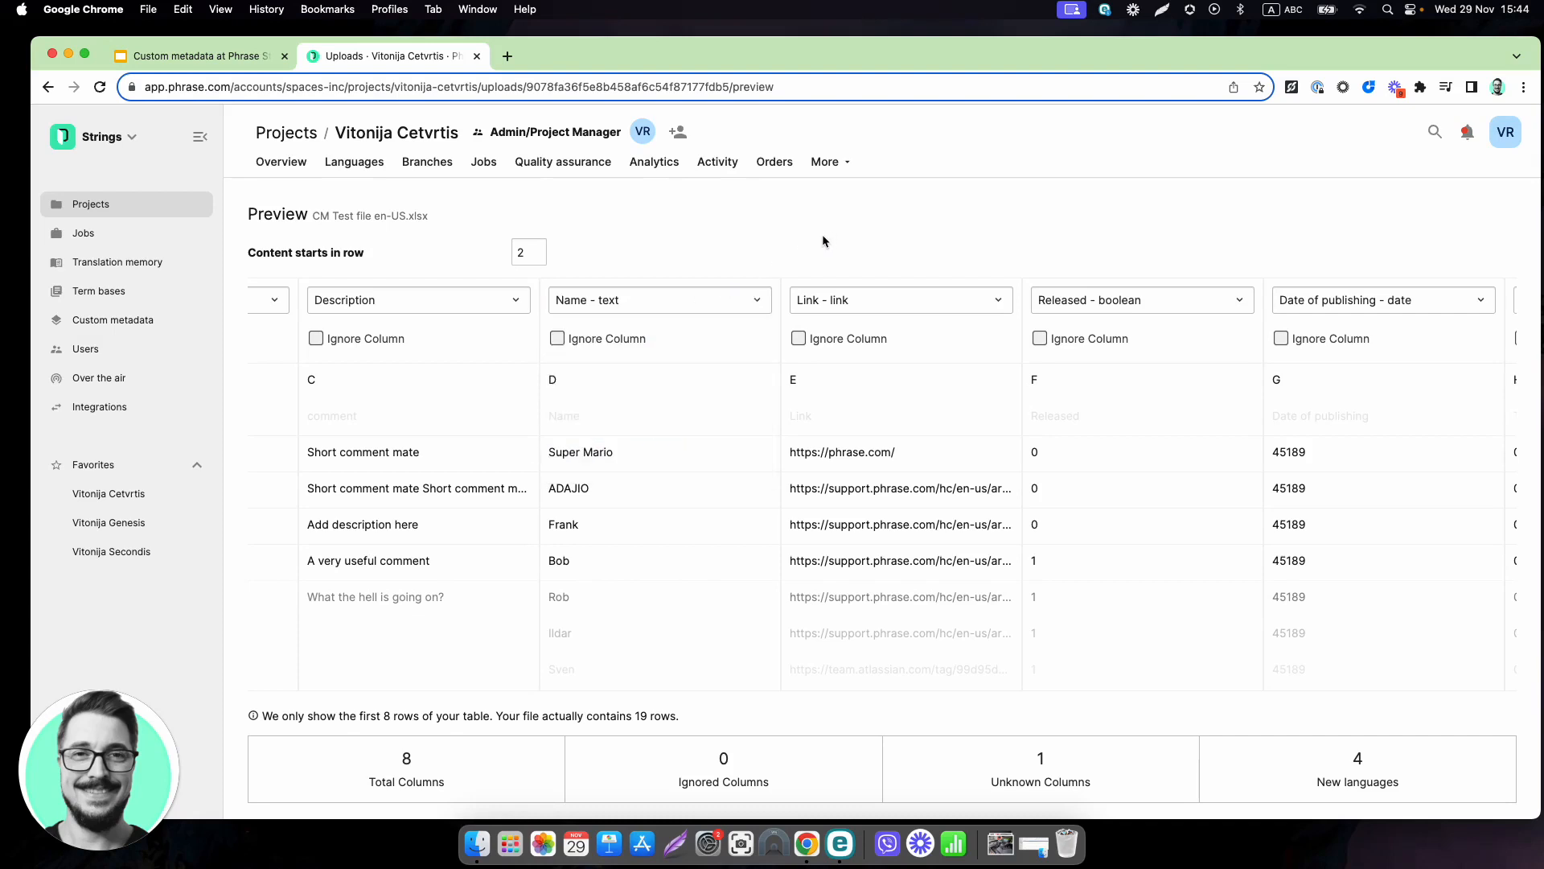
# Set the Date of publishing and True or false columns to be ignored and import the file.
pyautogui.hscroll(3, 775, 493)
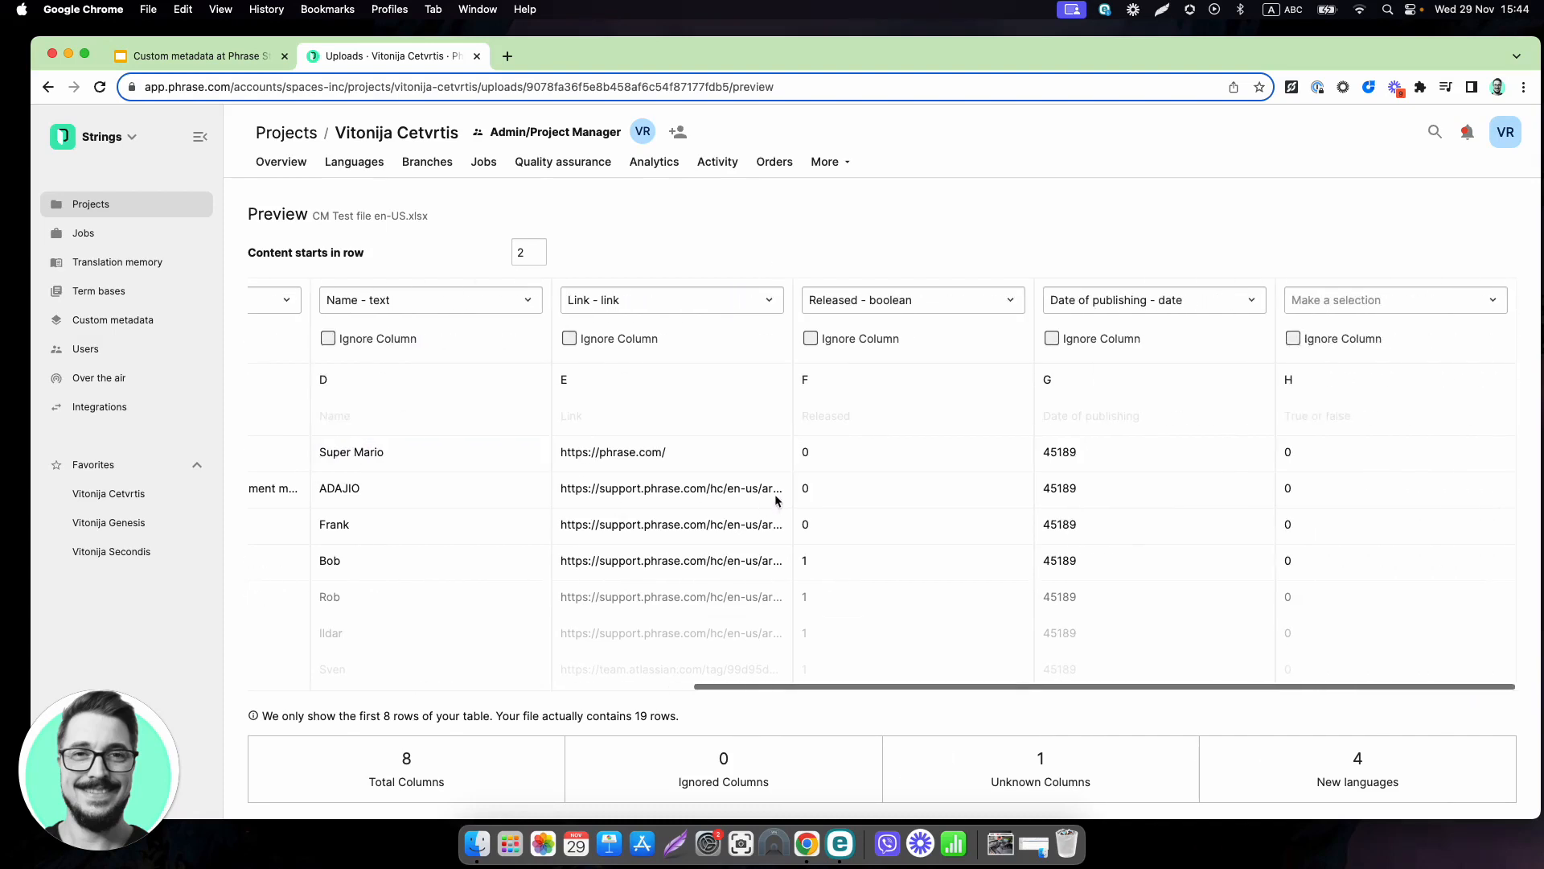
pyautogui.click(1052, 339)
pyautogui.click(1292, 339)
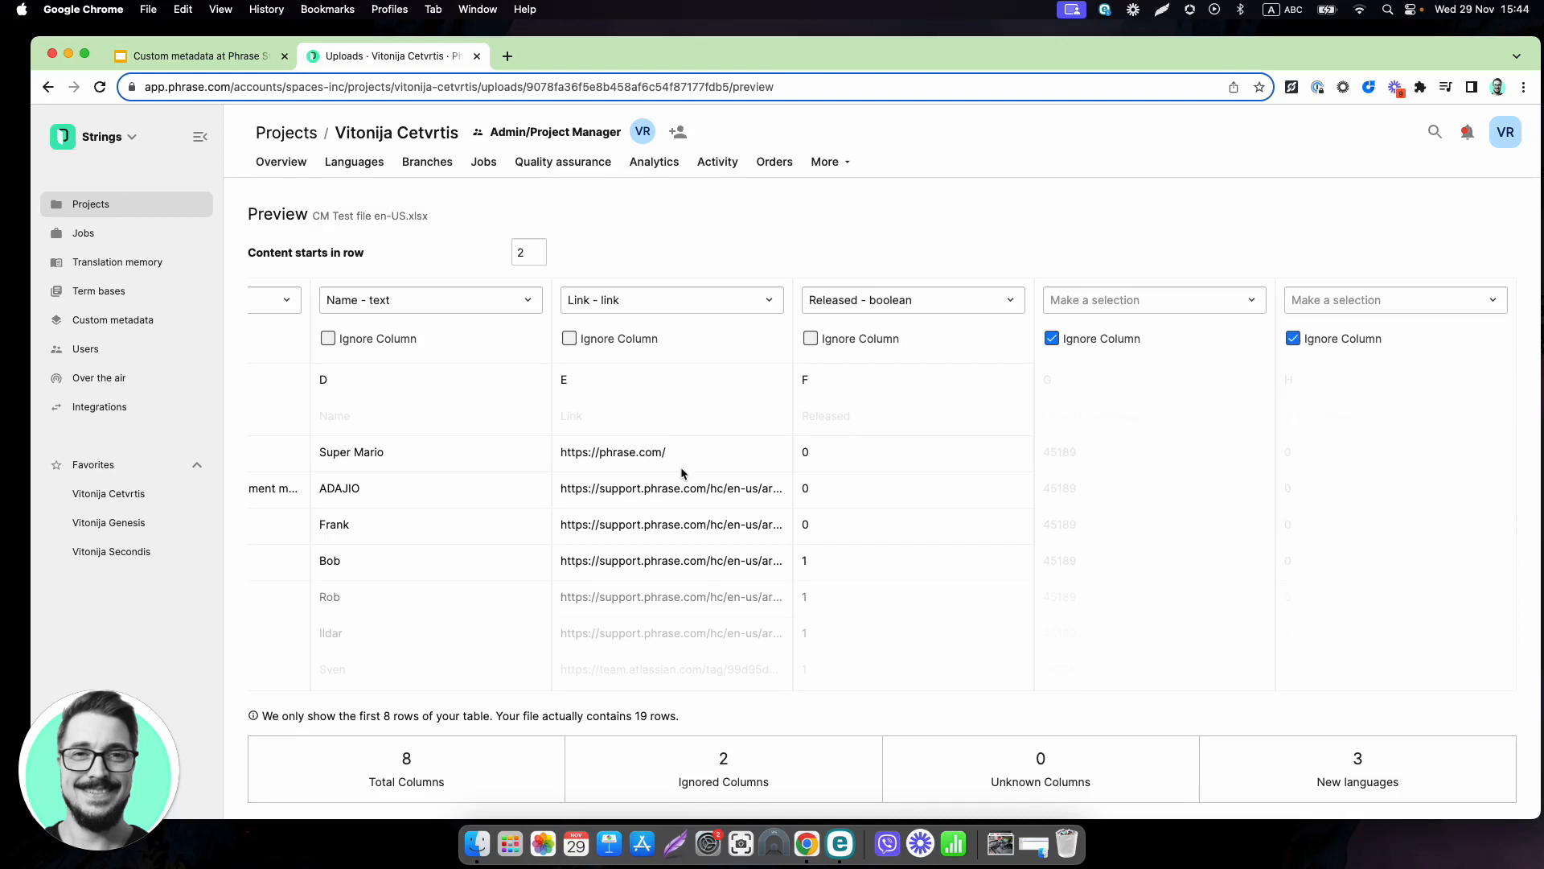
pyautogui.scroll(-1, 350, 555)
pyautogui.click(275, 768)
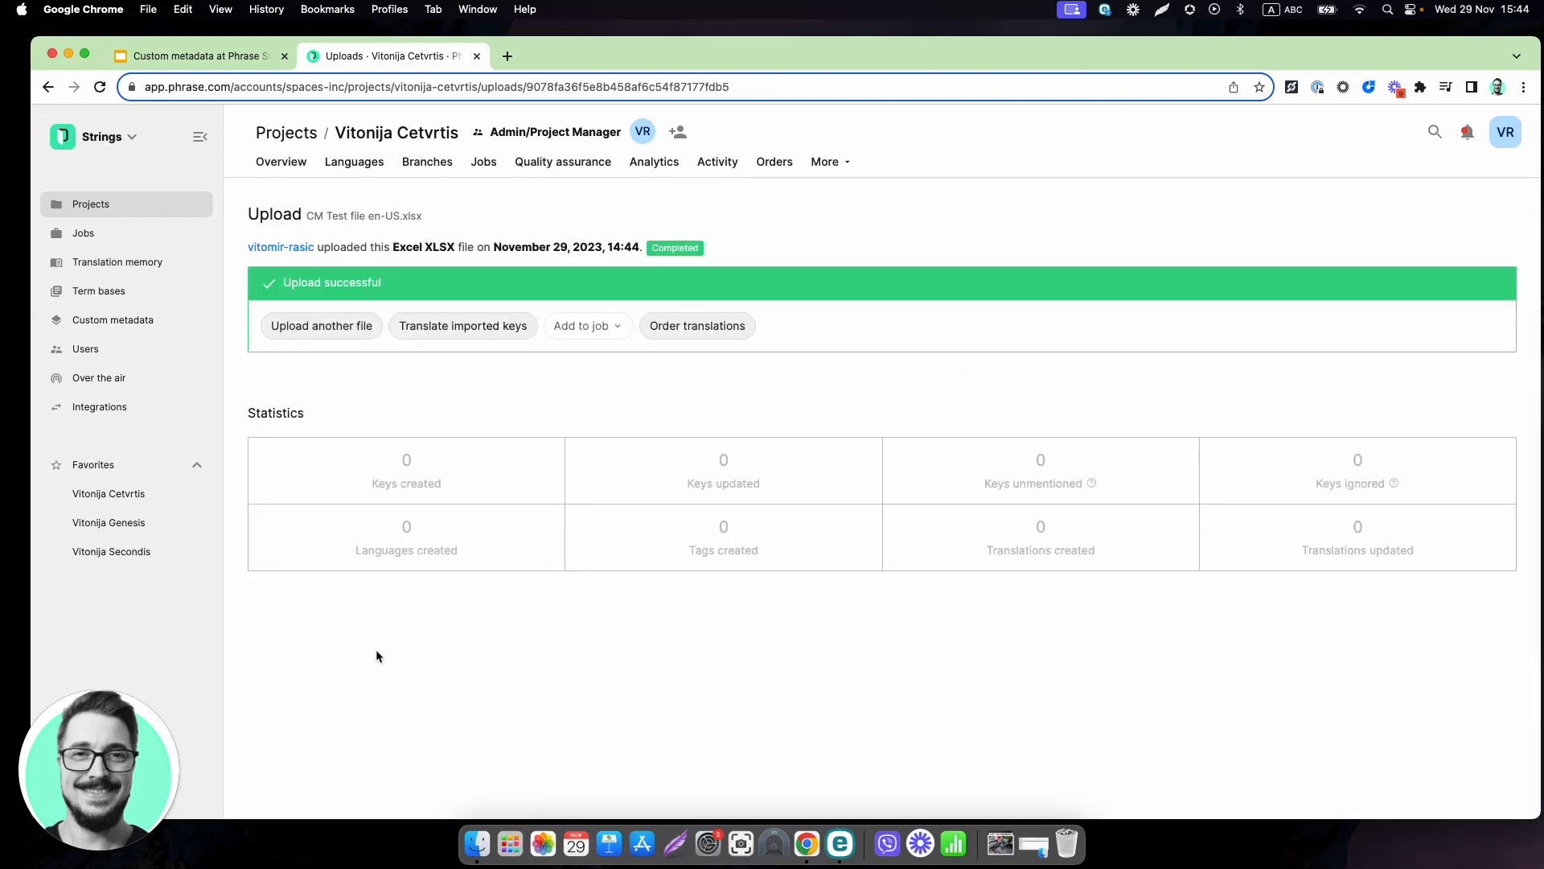
# Open the account's custom metadata overview and examine its search, project and type filters.
pyautogui.click(150, 323)
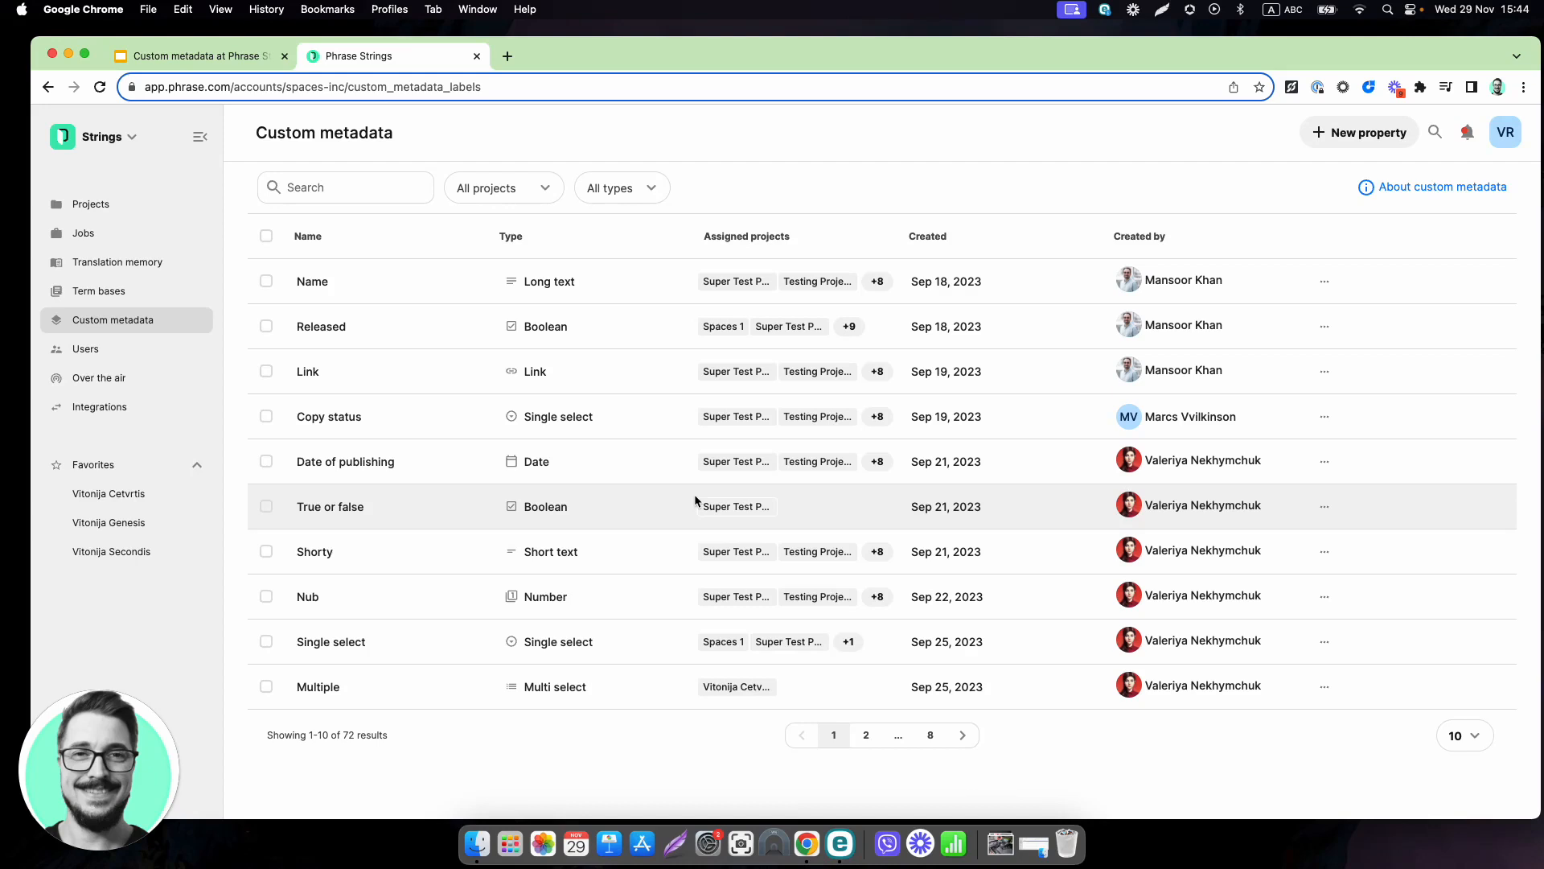
pyautogui.click(294, 187)
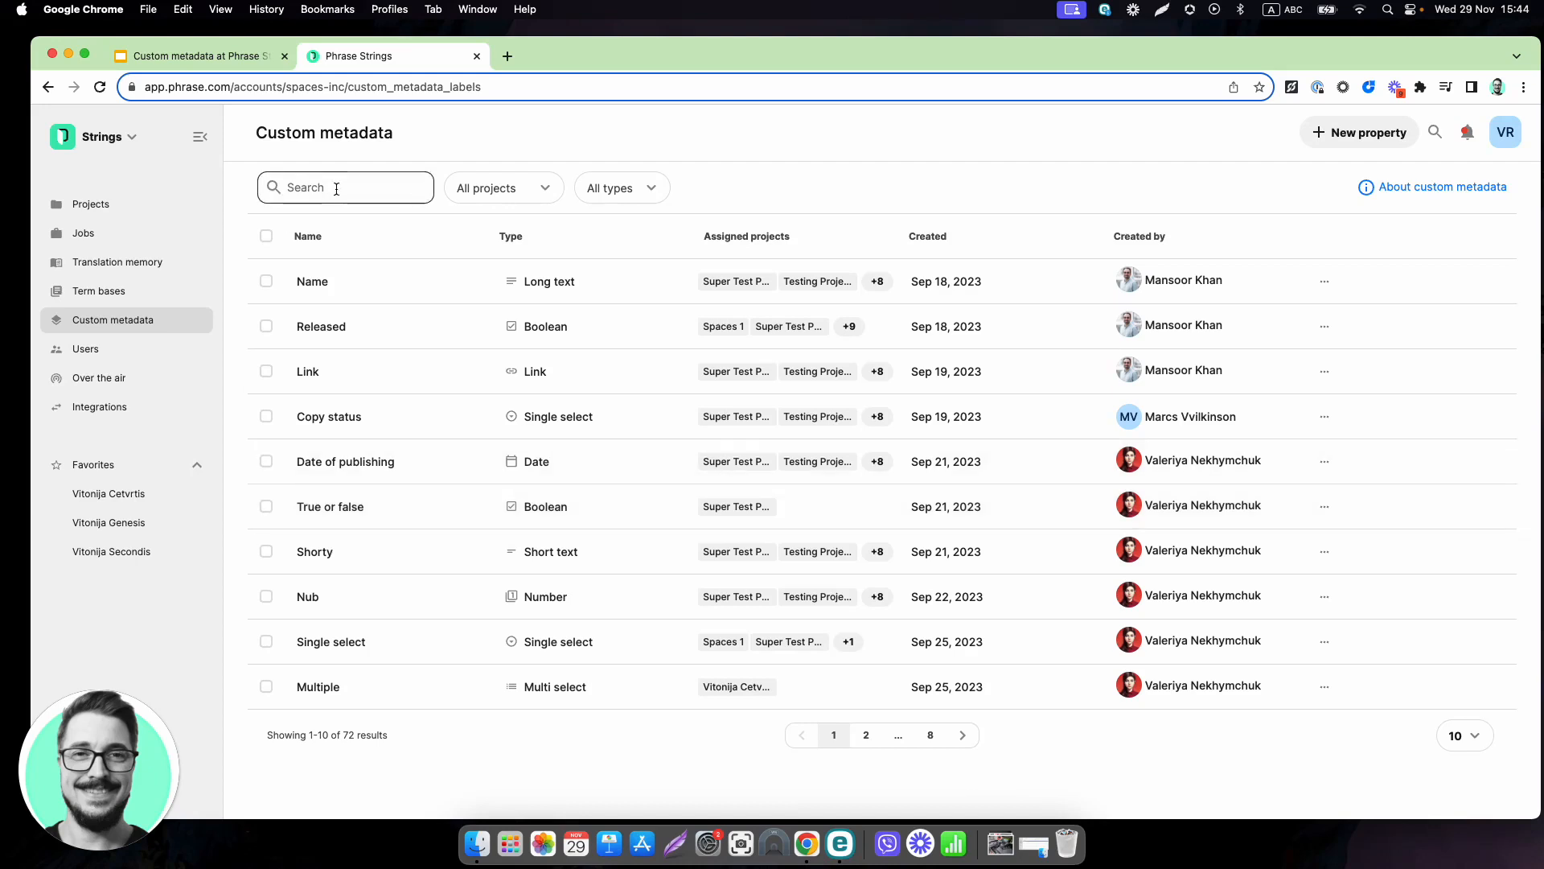
pyautogui.click(539, 191)
pyautogui.click(538, 191)
pyautogui.click(642, 192)
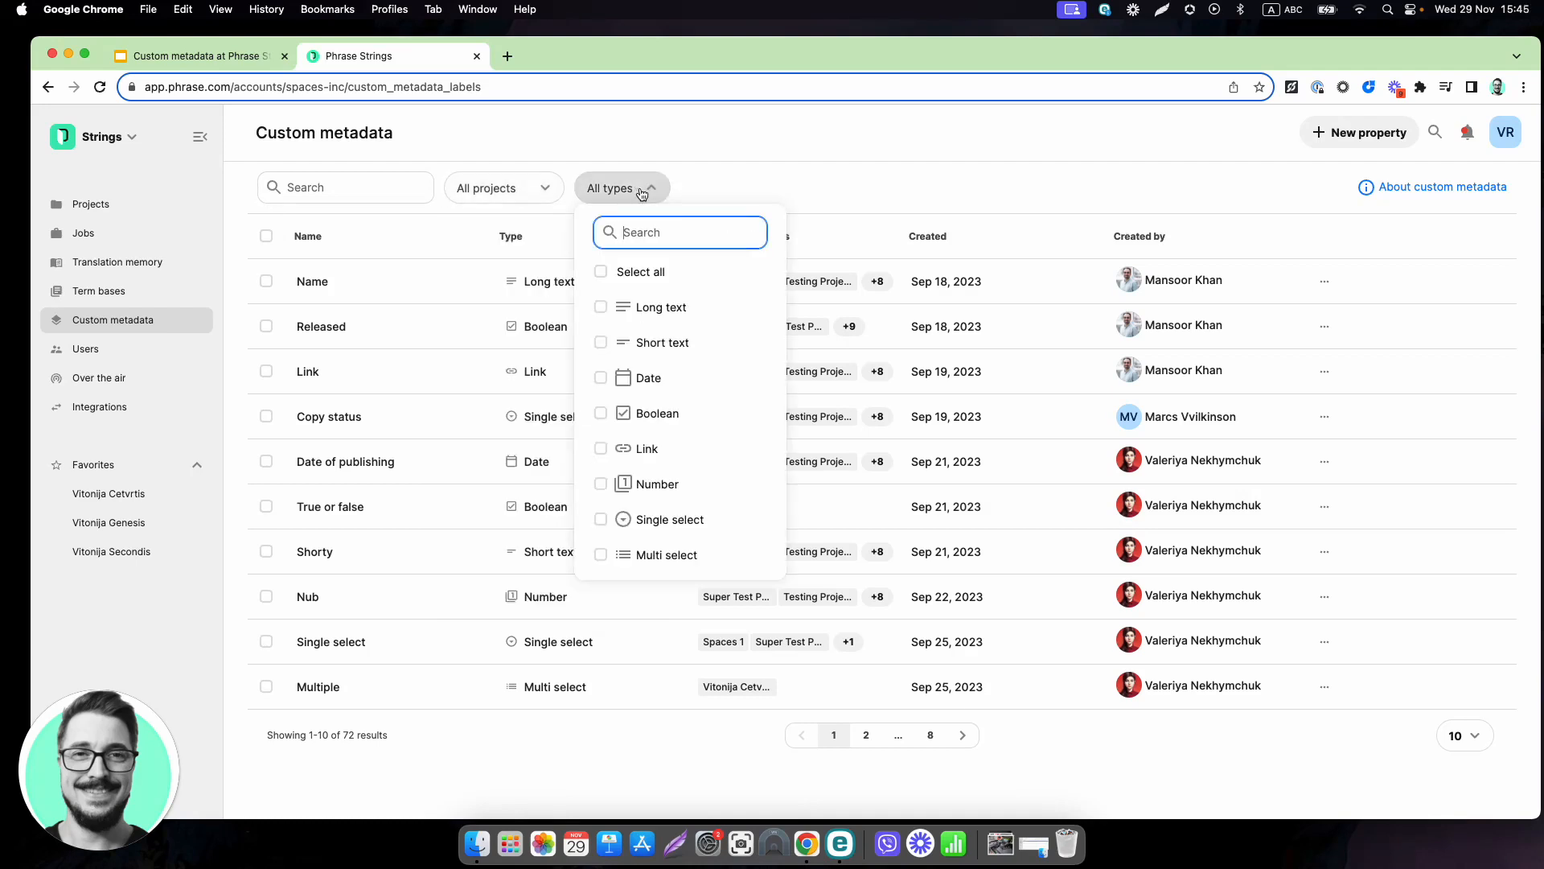
pyautogui.click(643, 191)
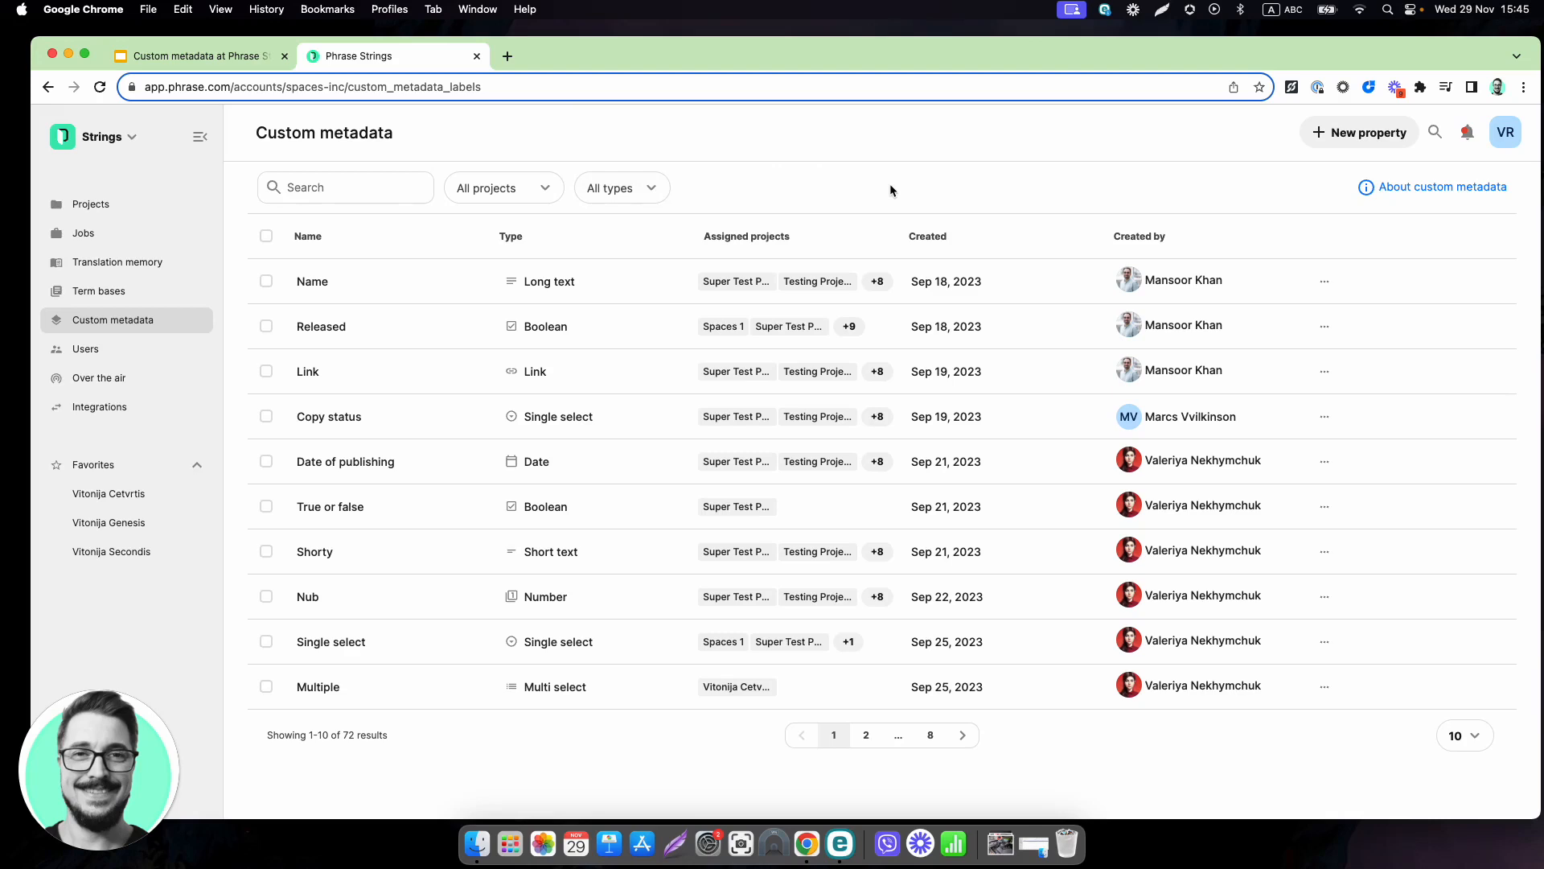
# Examine the new property form and its available types, closing it without creating a property.
pyautogui.click(1365, 141)
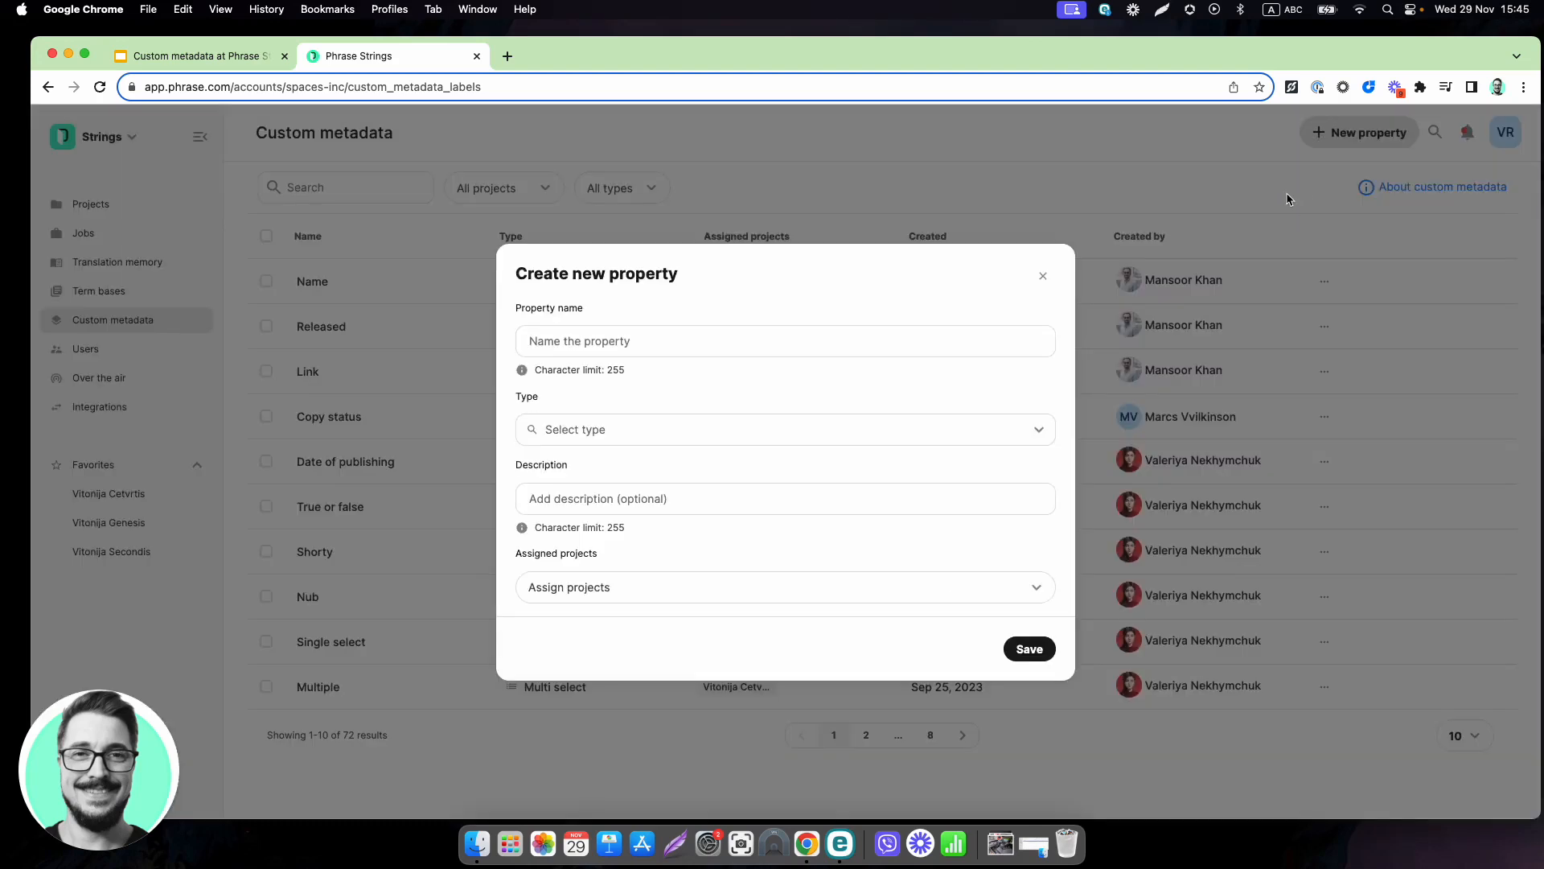
pyautogui.click(687, 345)
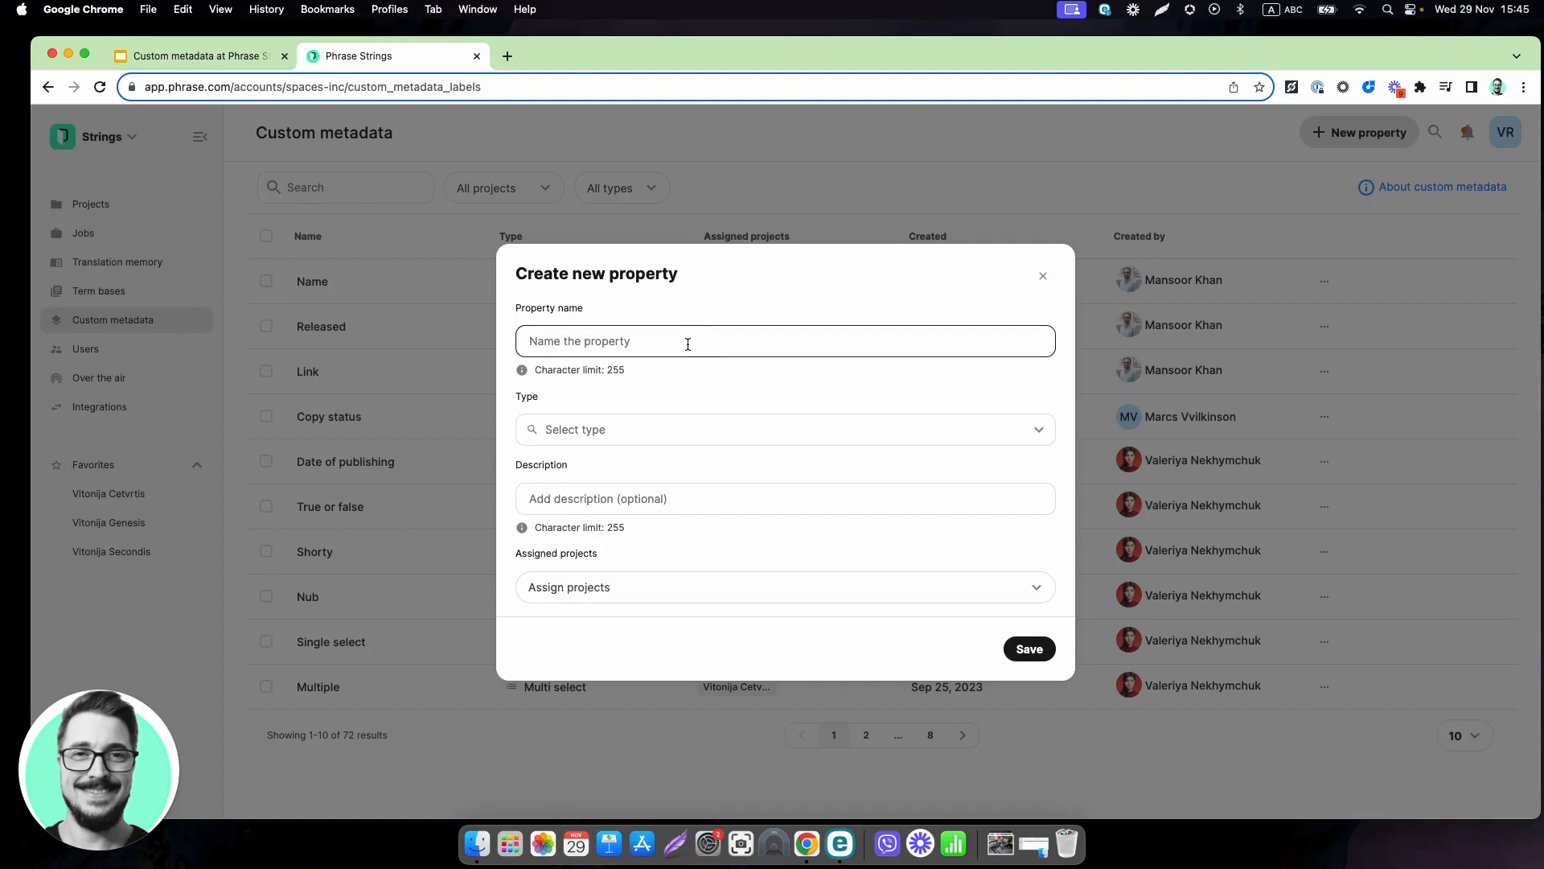
pyautogui.click(670, 423)
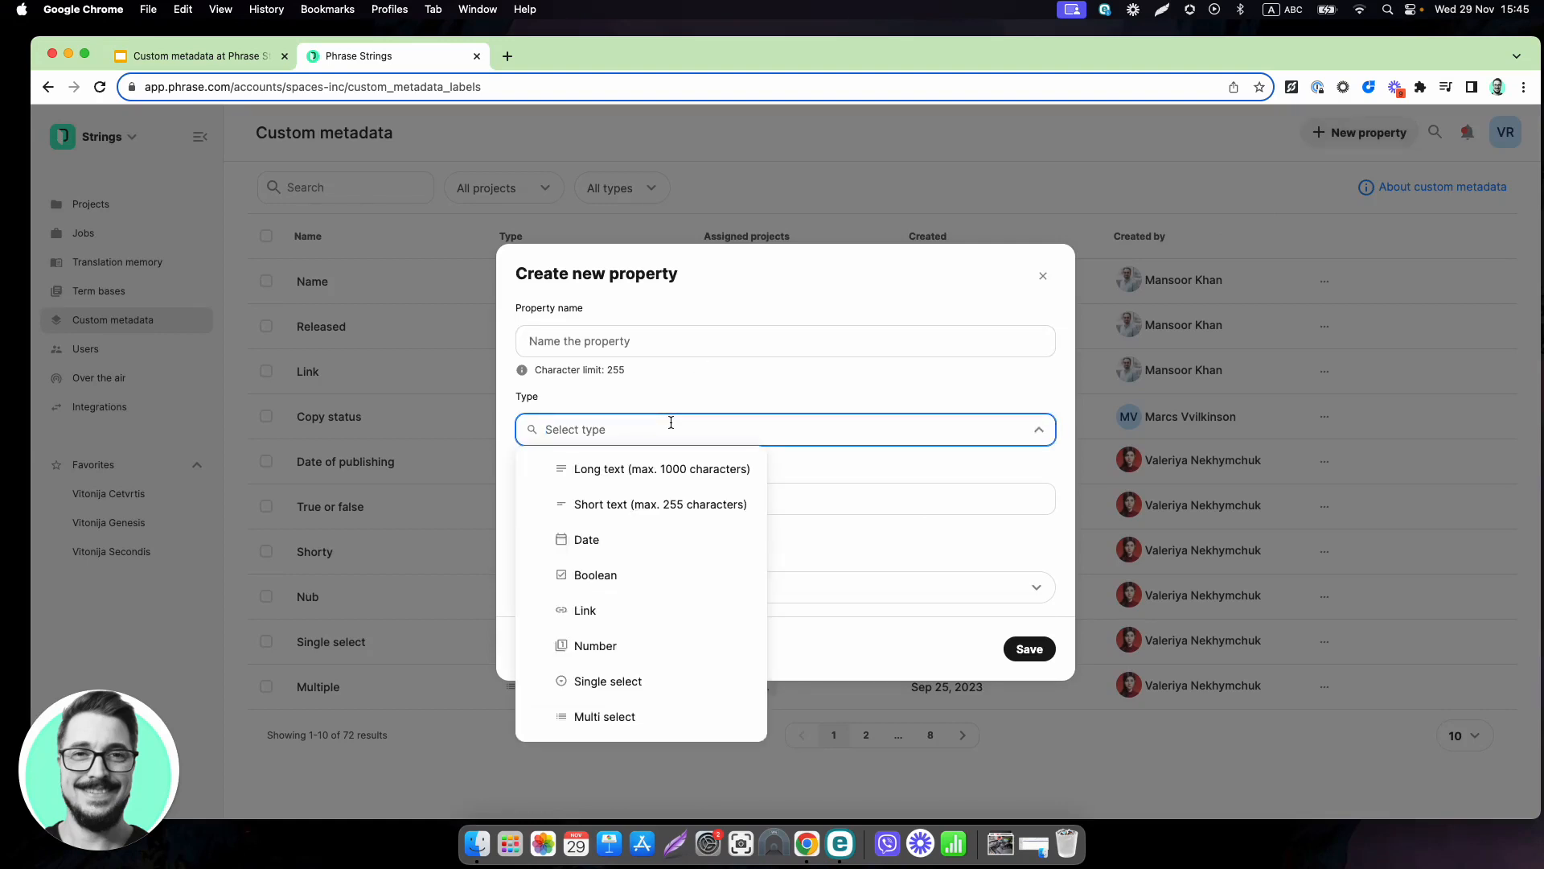
pyautogui.click(671, 423)
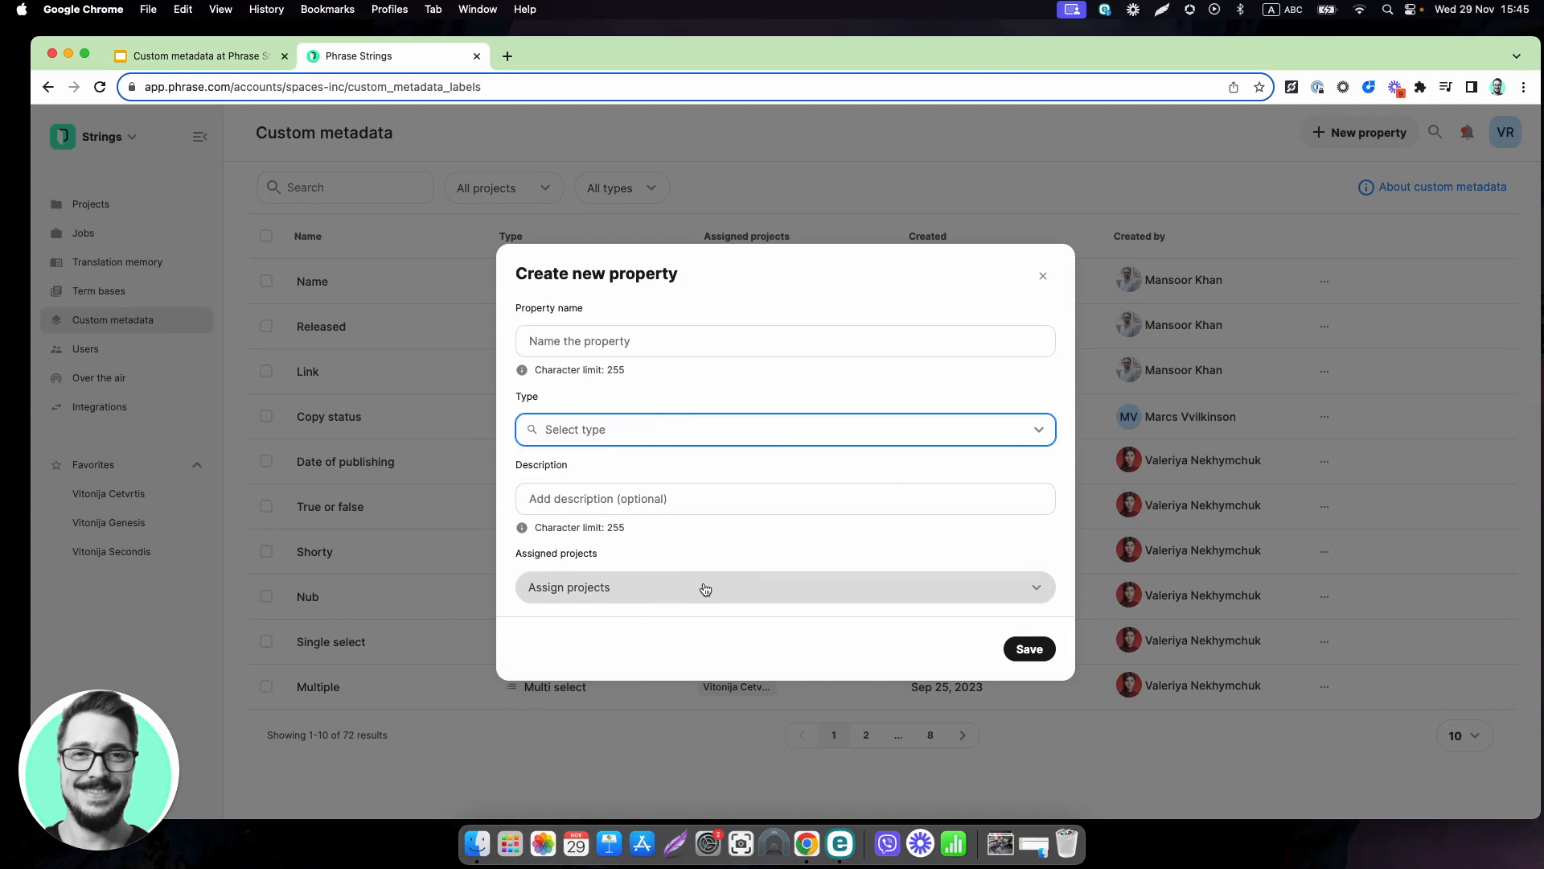
pyautogui.click(1043, 277)
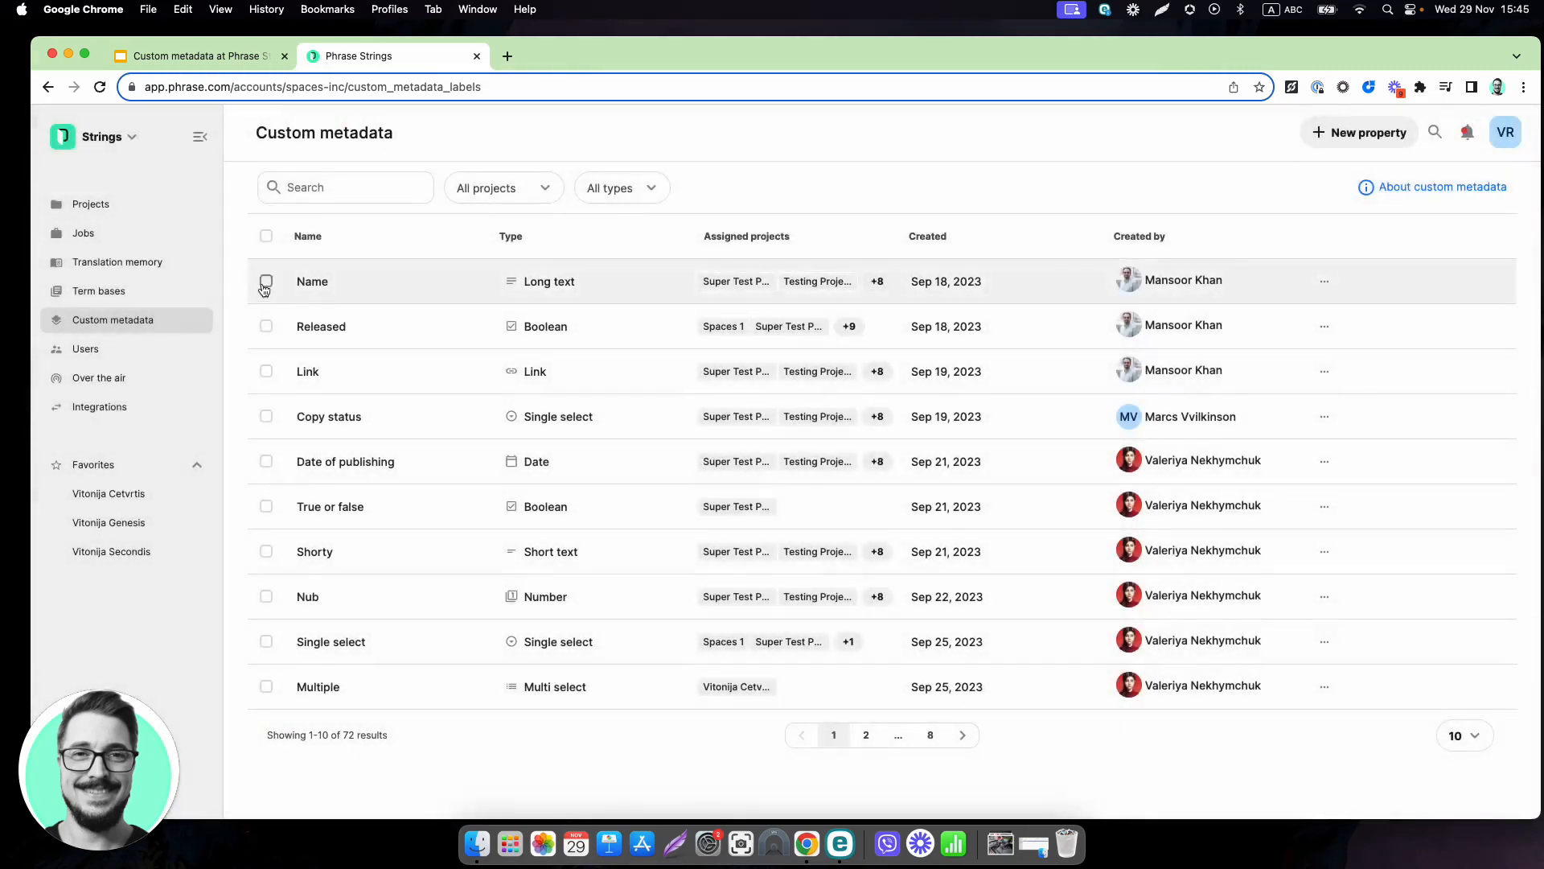
# Check the bulk project assignment list for the Name, Released, Link and Copy status properties, leaving no property selected.
pyautogui.click(267, 283)
pyautogui.click(266, 327)
pyautogui.click(266, 372)
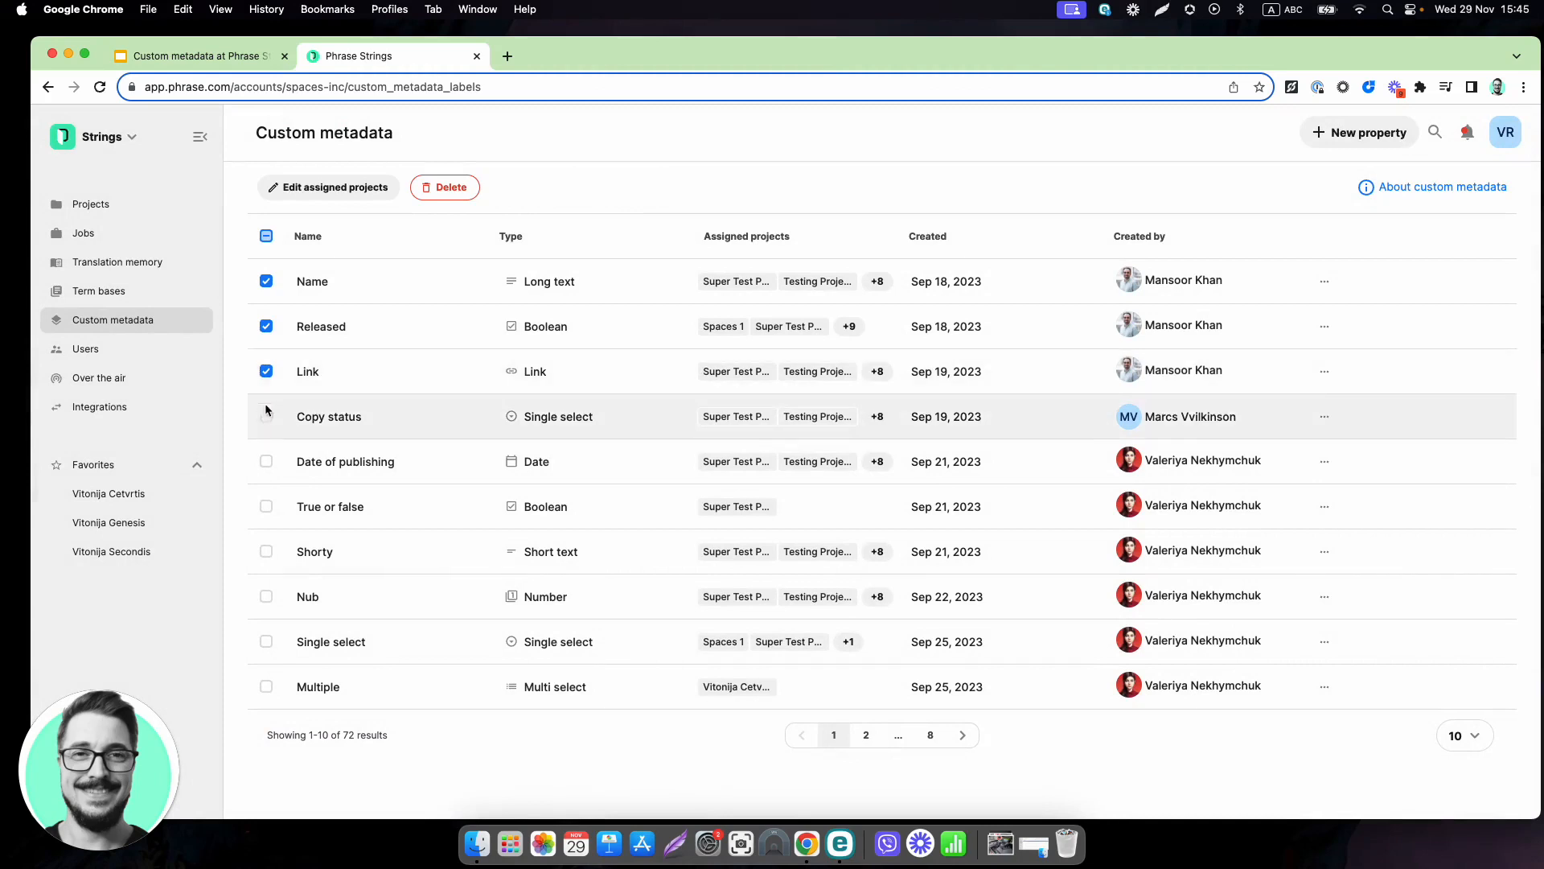
pyautogui.click(266, 417)
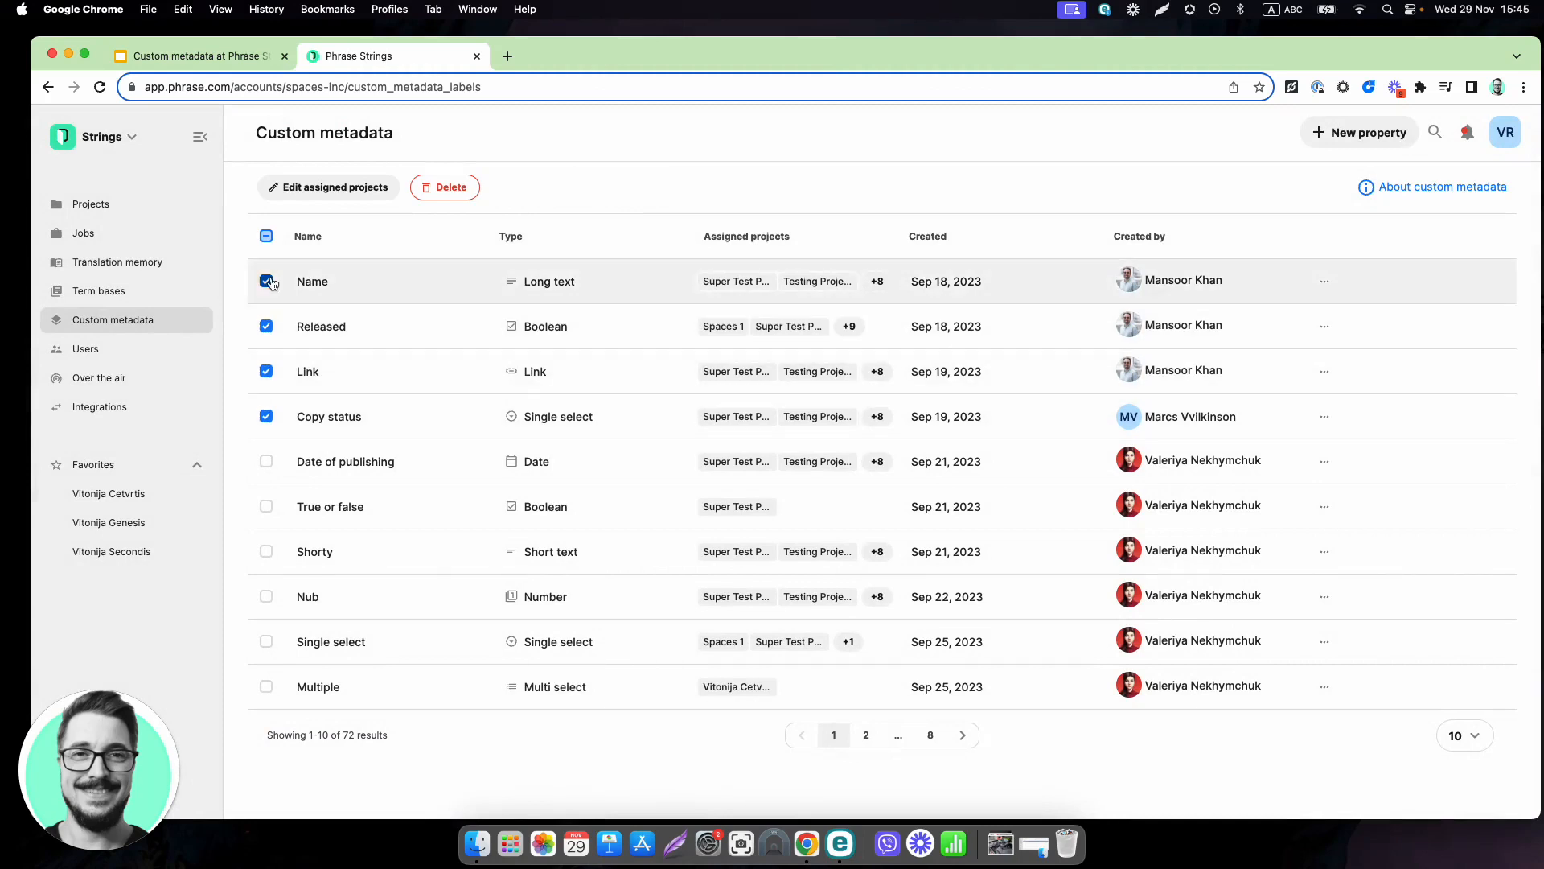
pyautogui.click(359, 191)
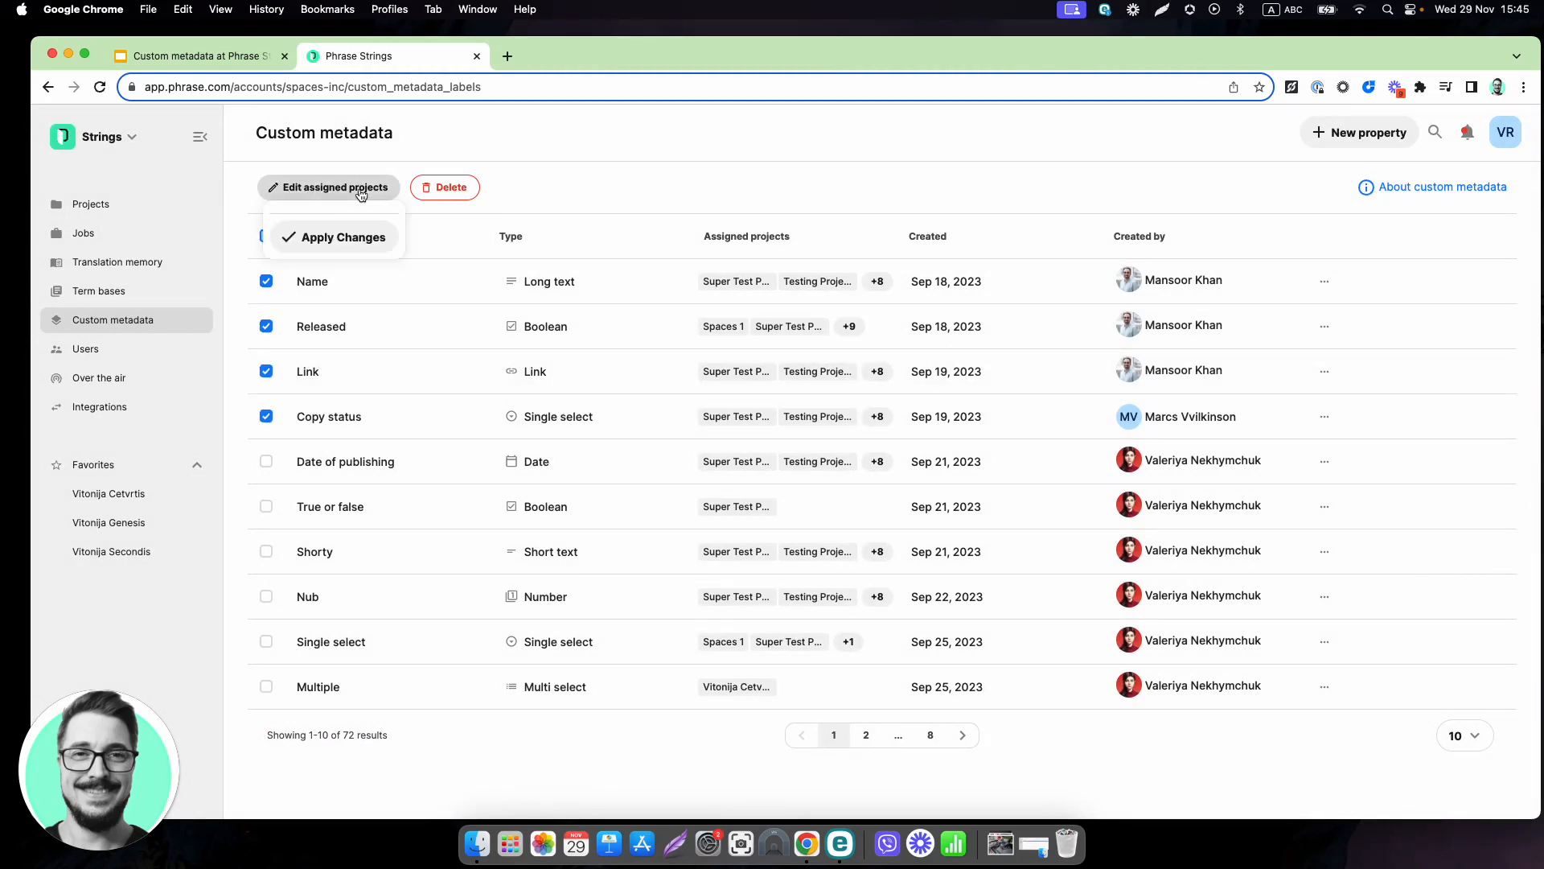
pyautogui.scroll(-3, 347, 391)
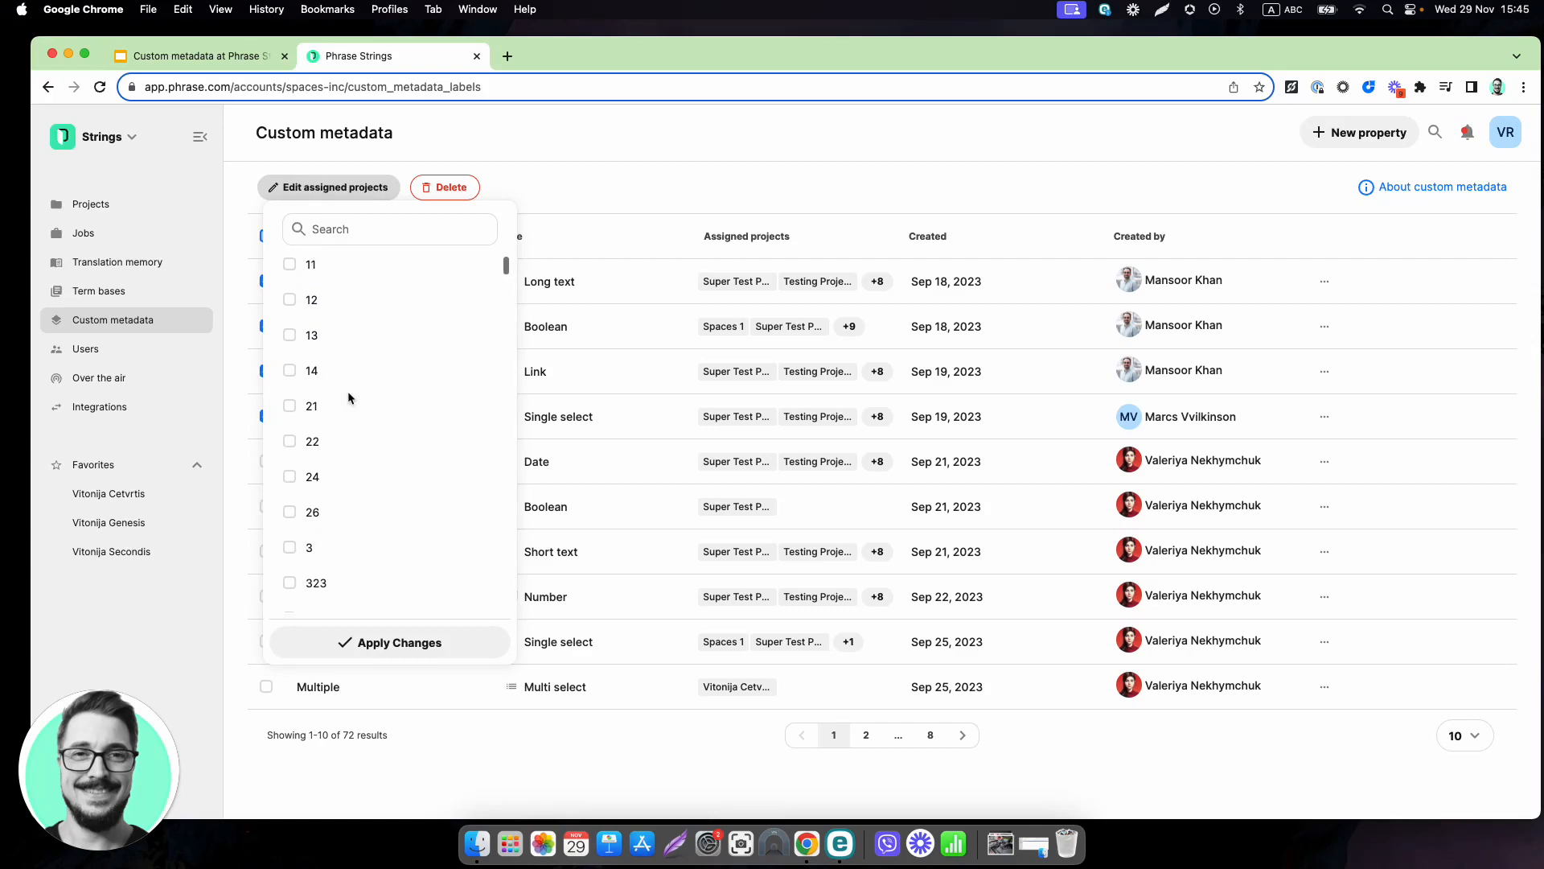
pyautogui.scroll(3, 348, 390)
pyautogui.click(633, 170)
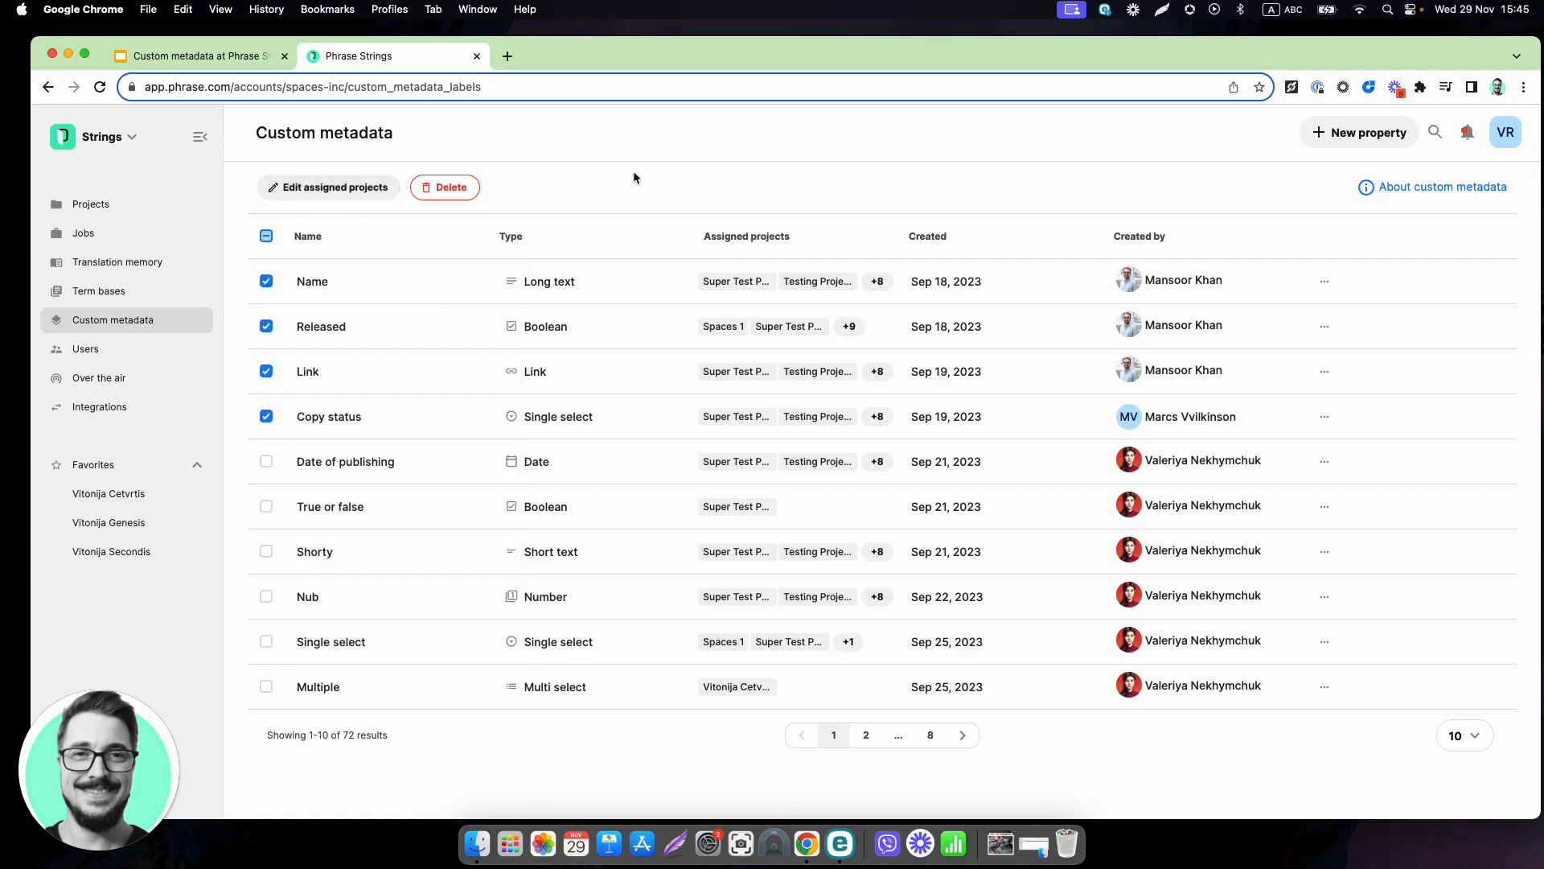
pyautogui.click(266, 237)
pyautogui.click(266, 237)
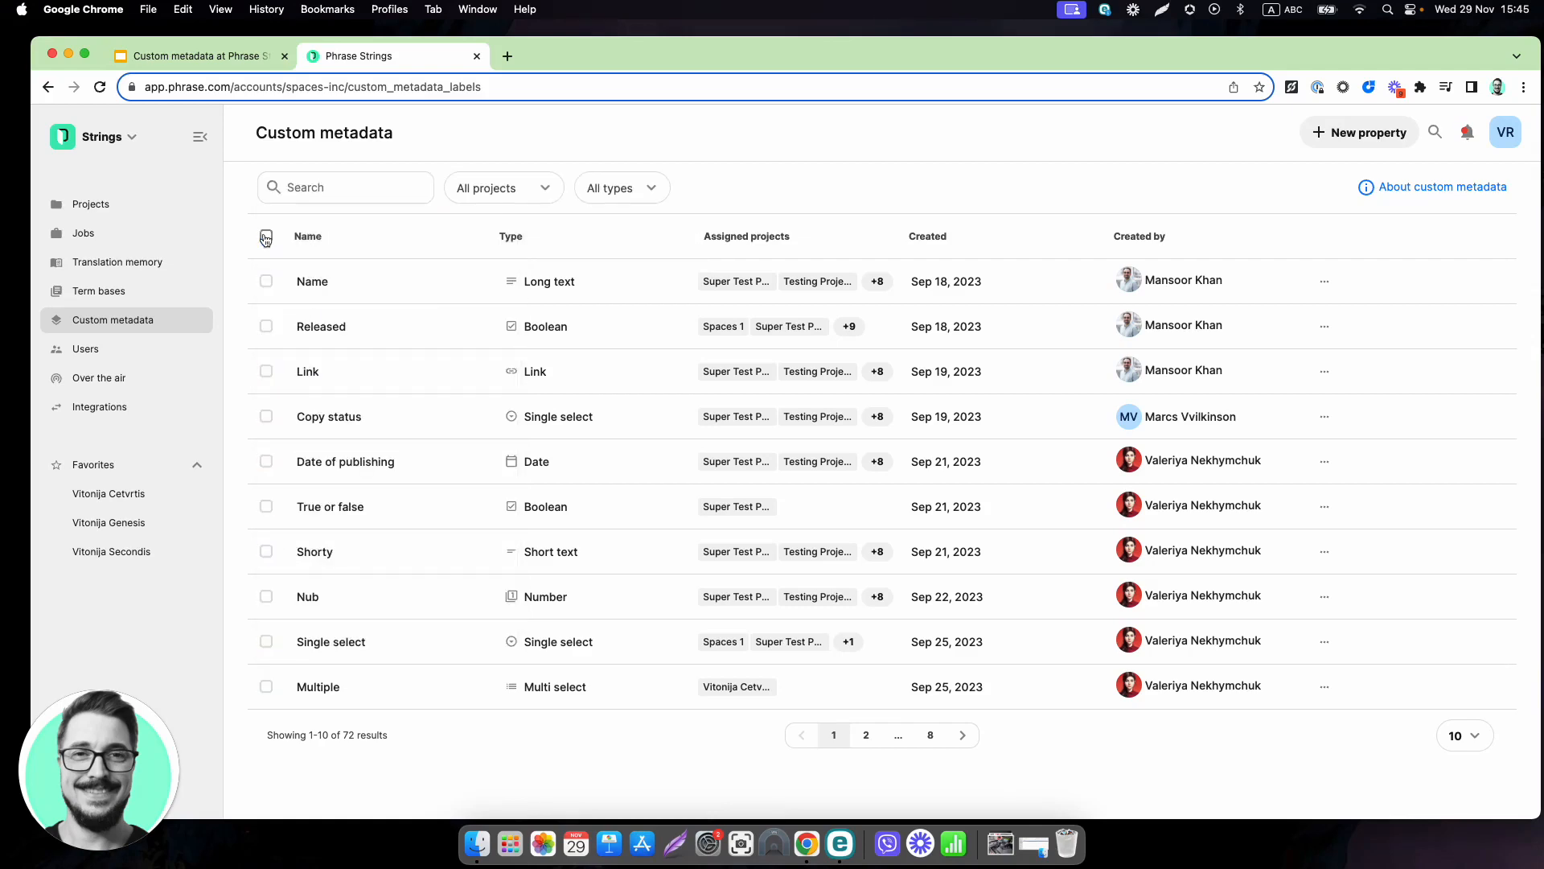
# Open the Vitonija Cetvrtis project in the translation editor.
pyautogui.click(122, 210)
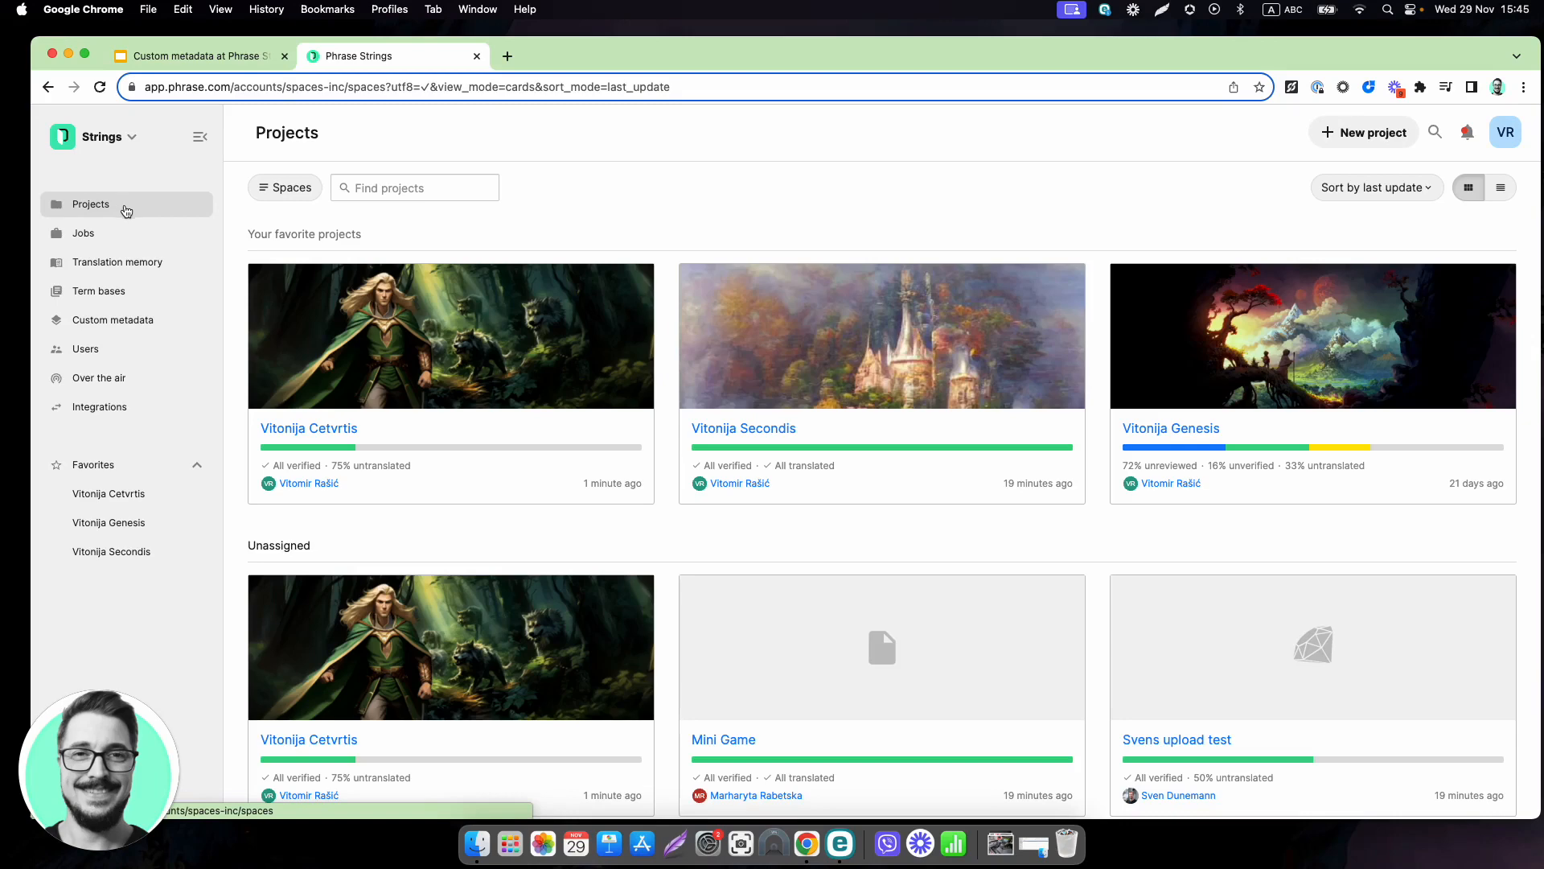
pyautogui.moveTo(334, 330)
pyautogui.click(408, 339)
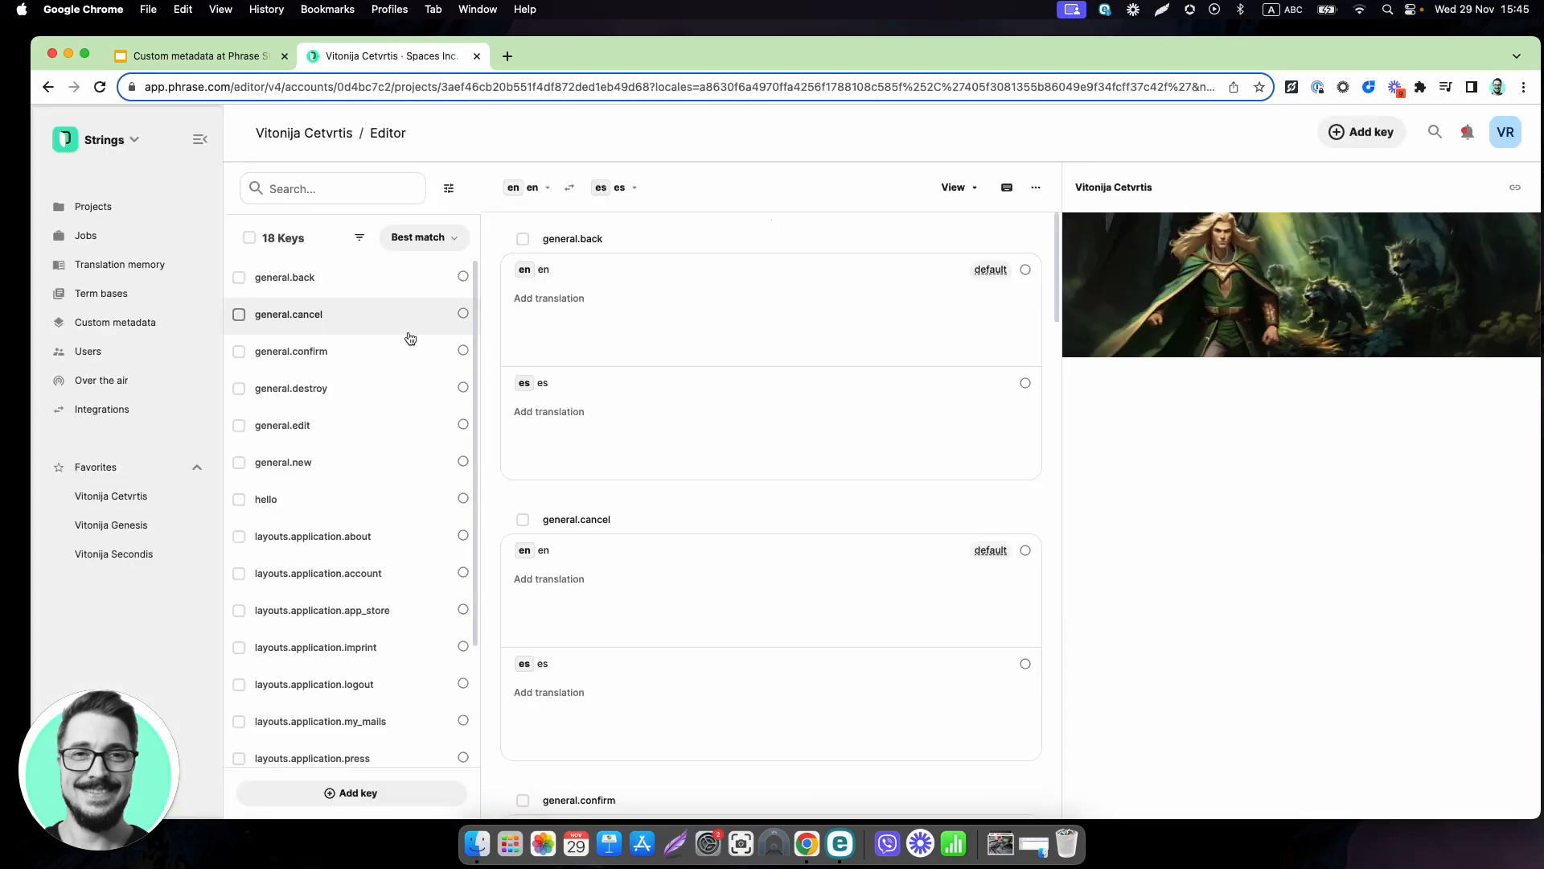
# Select the general.back key's English translation and expand its full list of custom metadata fields.
pyautogui.click(802, 313)
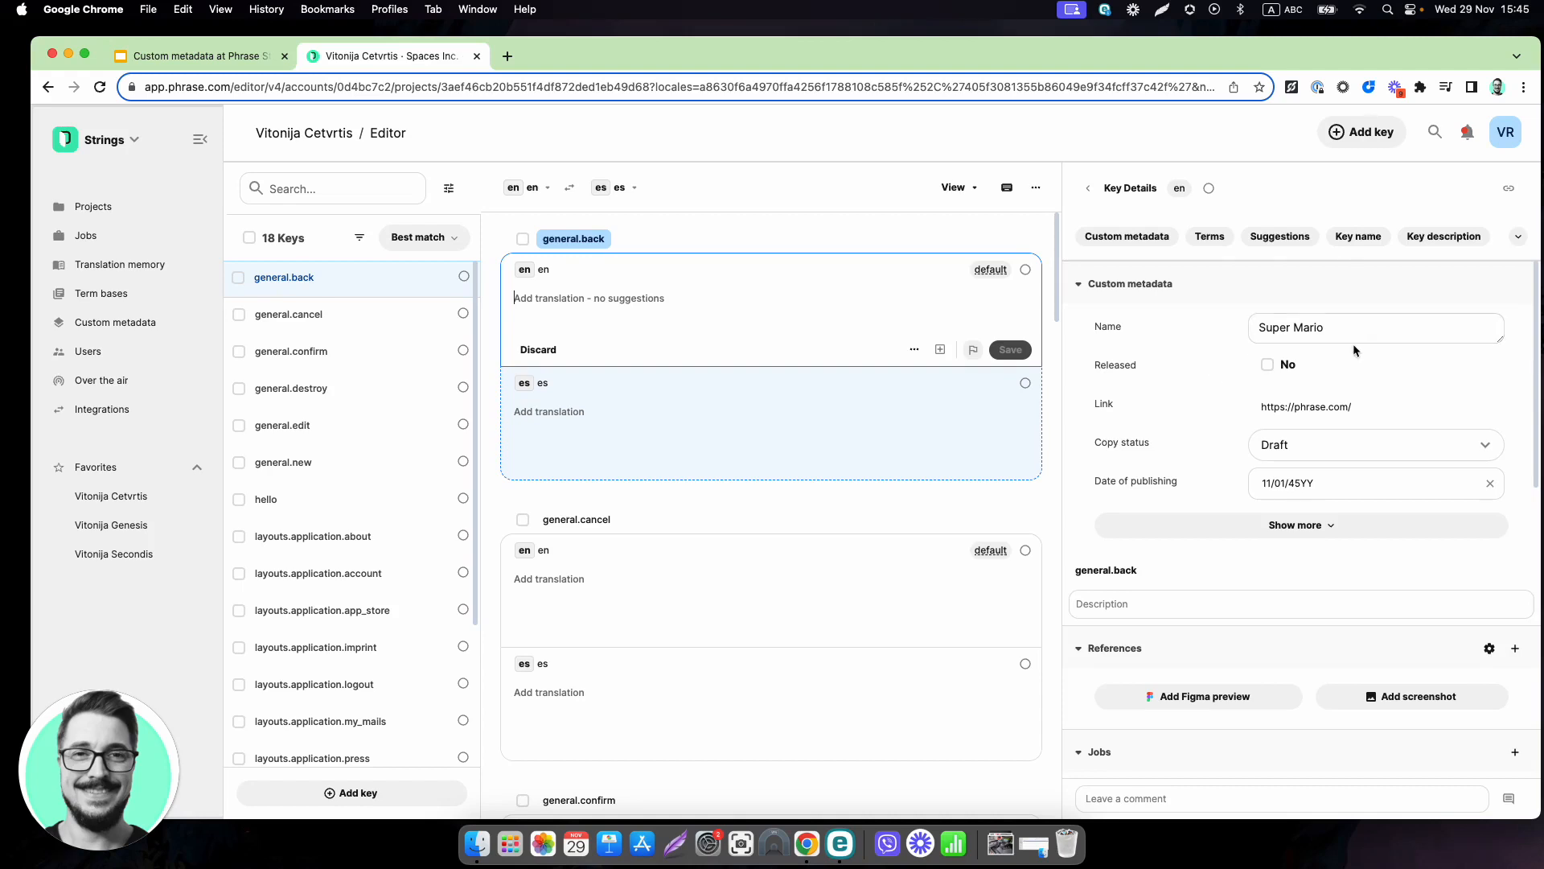
pyautogui.scroll(-1, 1370, 327)
pyautogui.click(1292, 489)
pyautogui.scroll(1, 1158, 477)
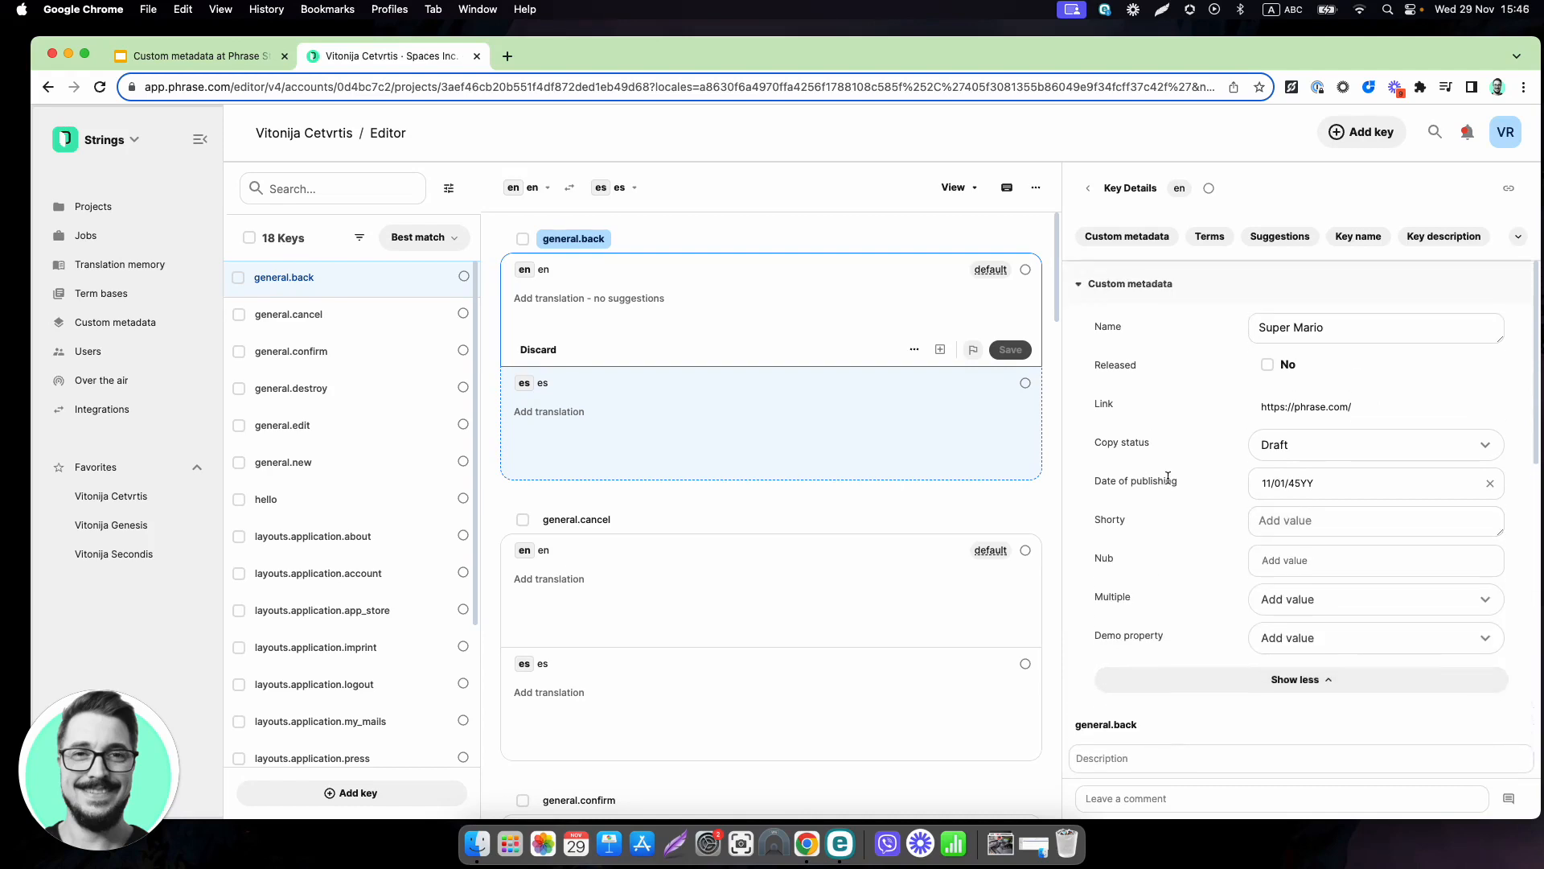
pyautogui.scroll(-5, 379, 593)
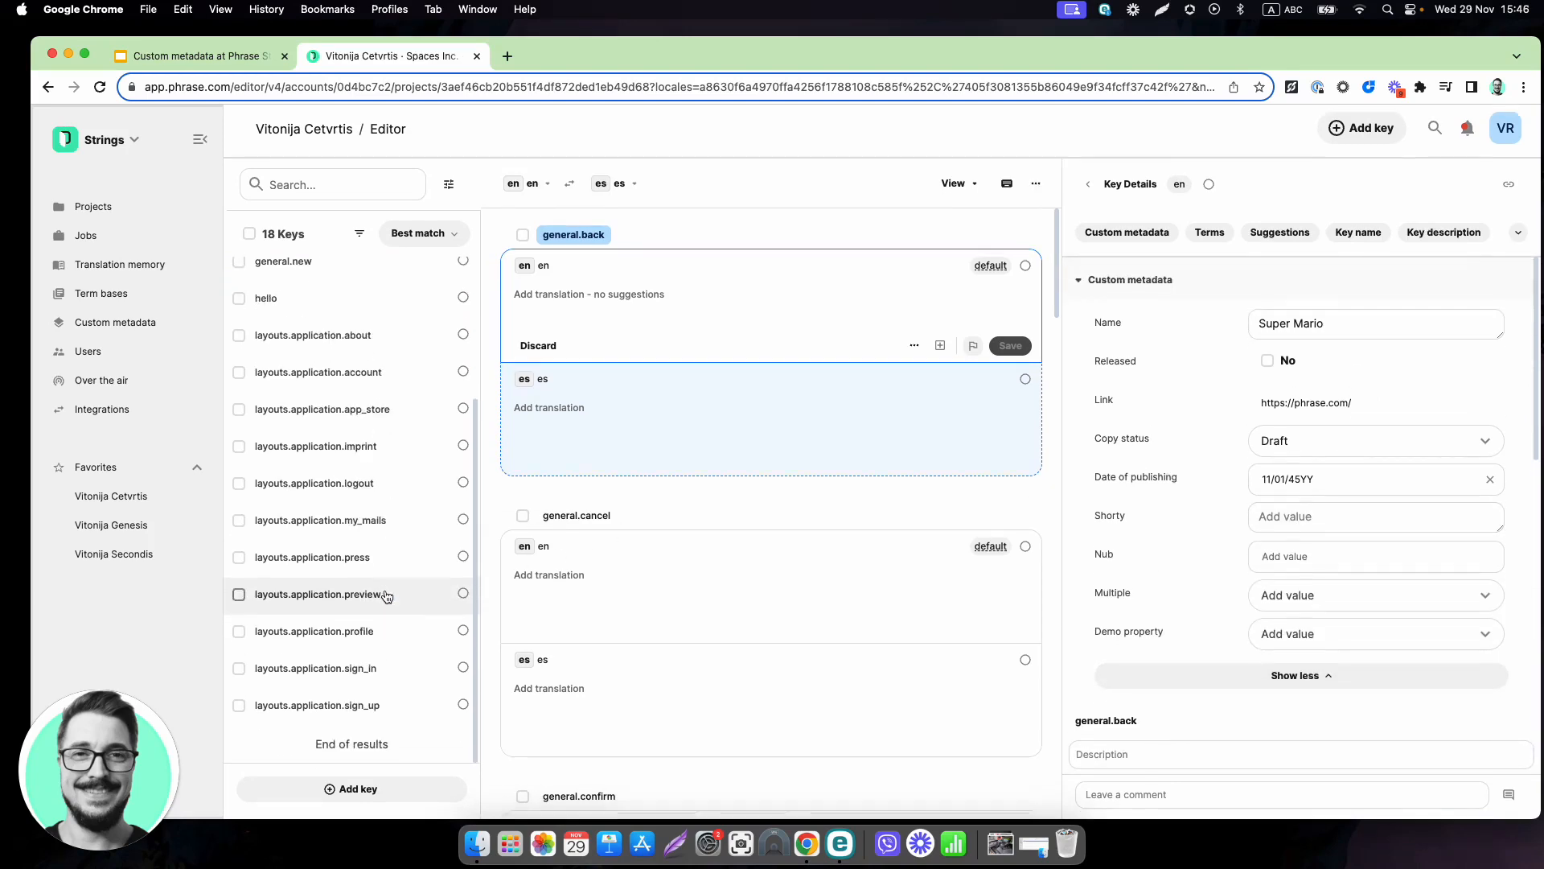
pyautogui.scroll(5, 384, 595)
pyautogui.click(1272, 554)
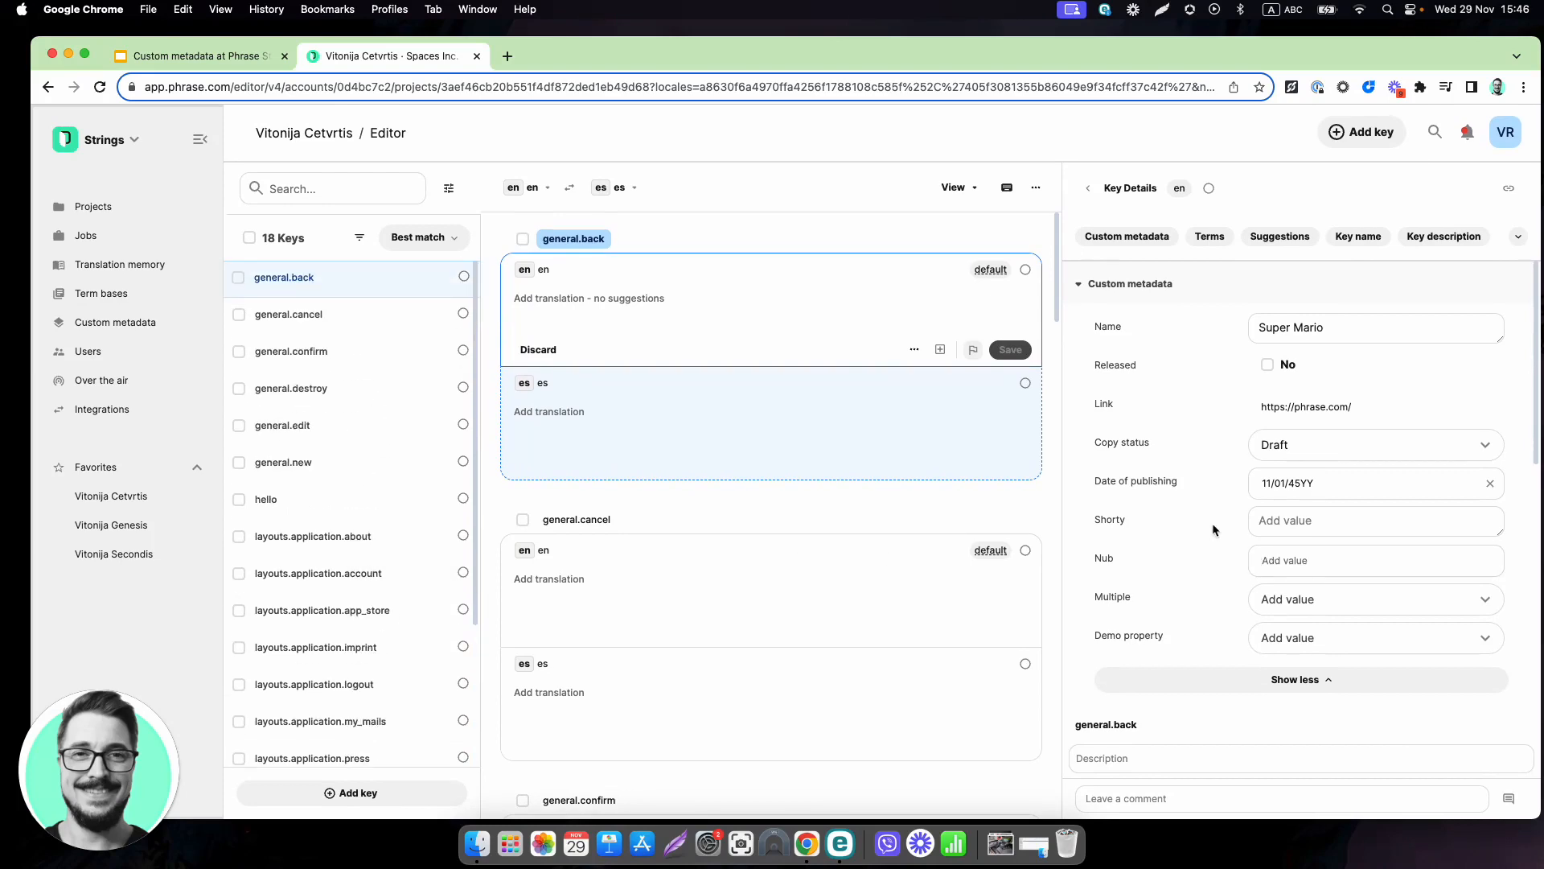
# Search the keys for custom_metadata:Name=Super and check the Name metadata of the general.back key.
pyautogui.click(365, 194)
pyautogui.press('super+v')
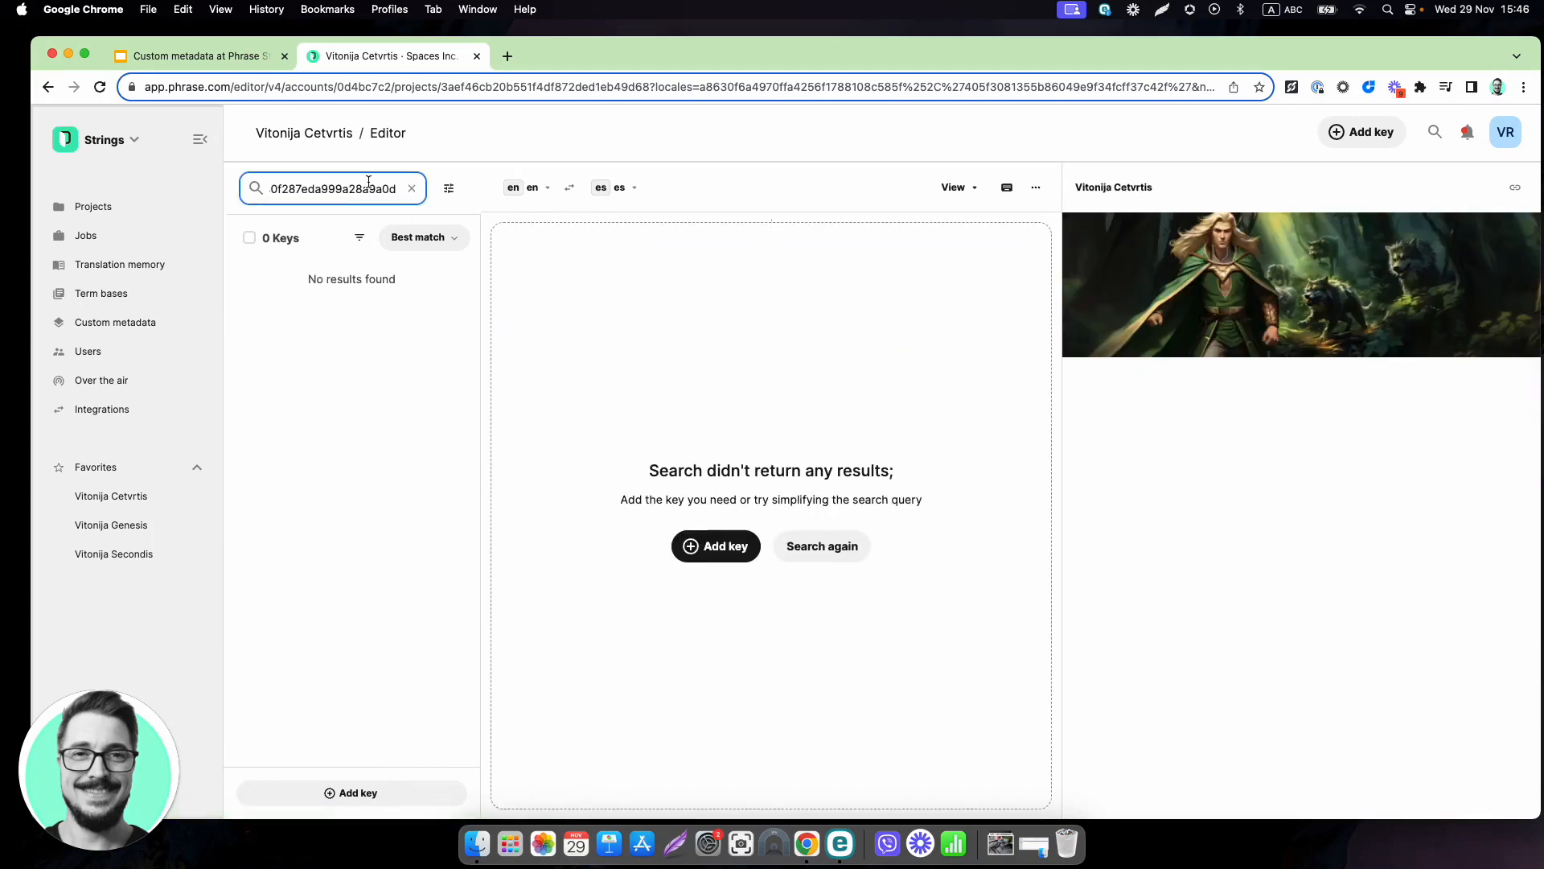
pyautogui.press('super+a')
pyautogui.write('custom_metadata:')
pyautogui.write('Name=Super')
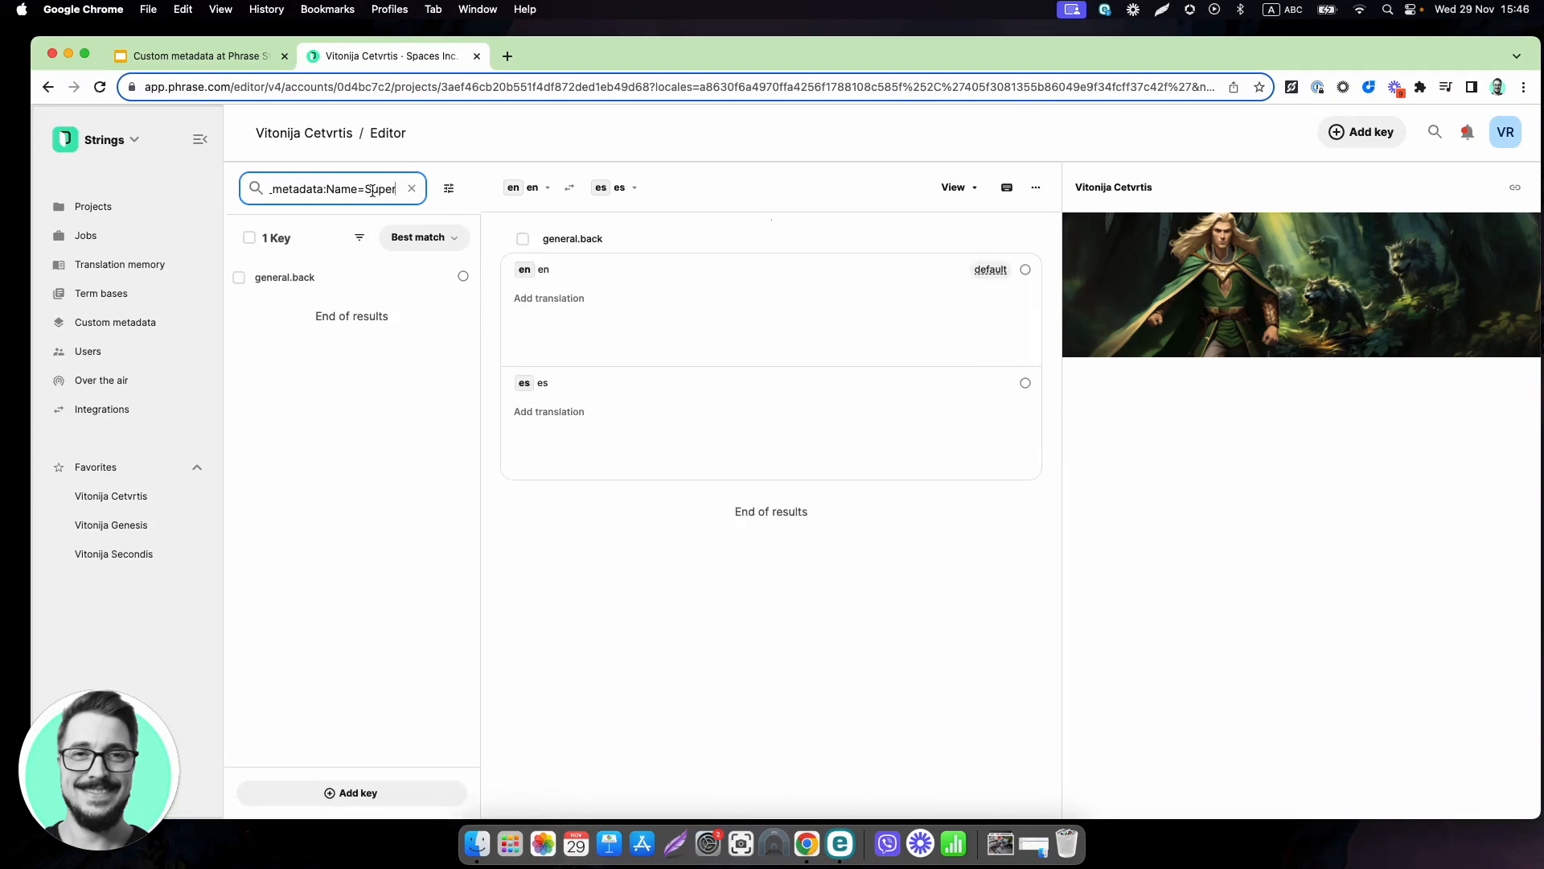
pyautogui.click(374, 274)
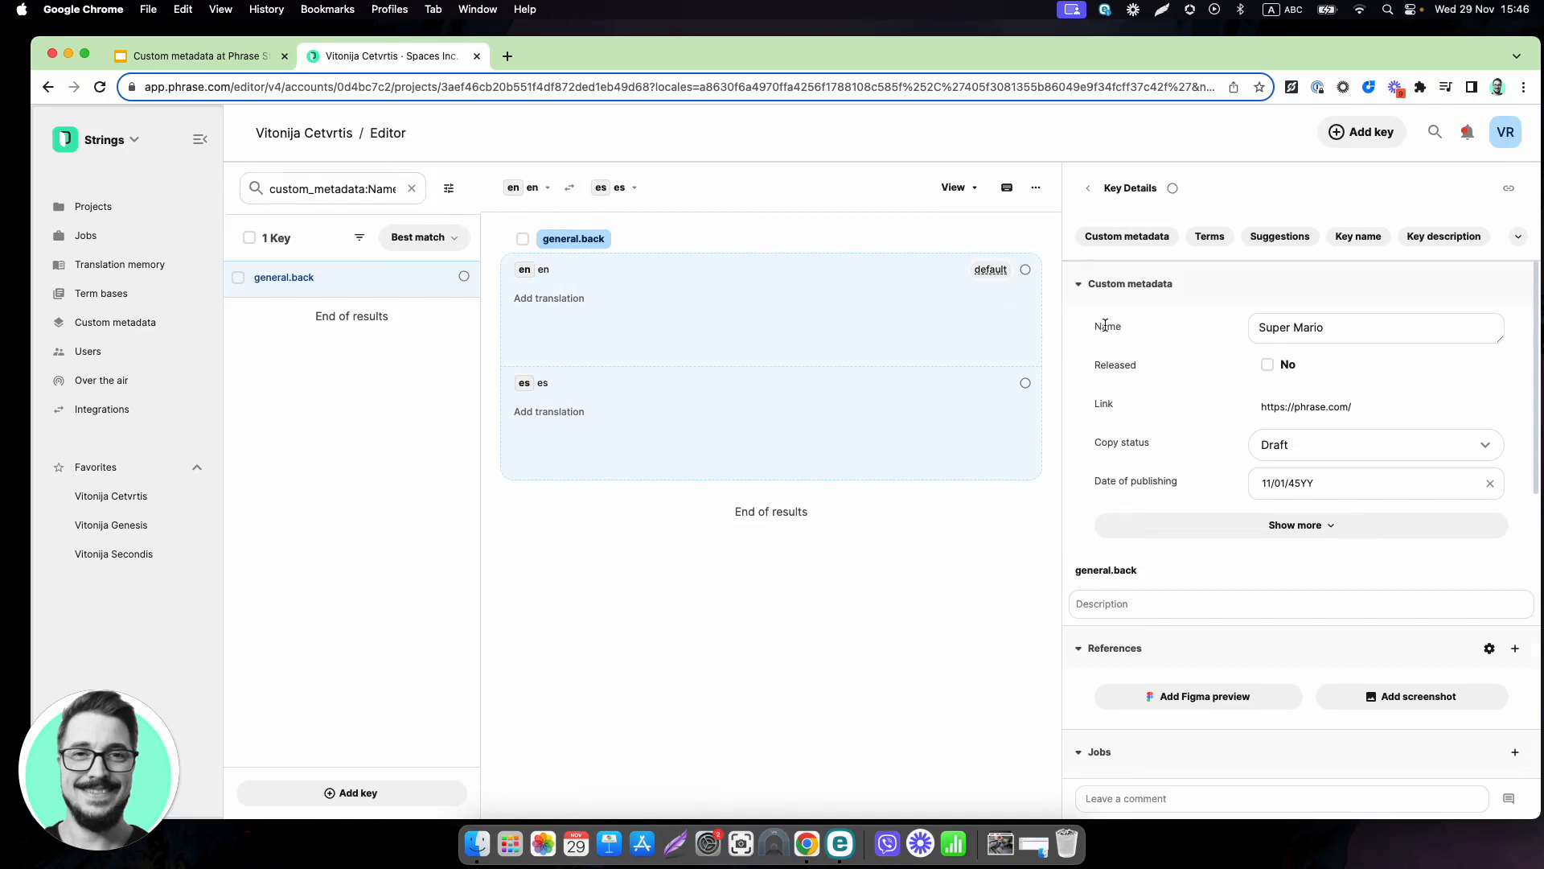
pyautogui.click(1290, 328)
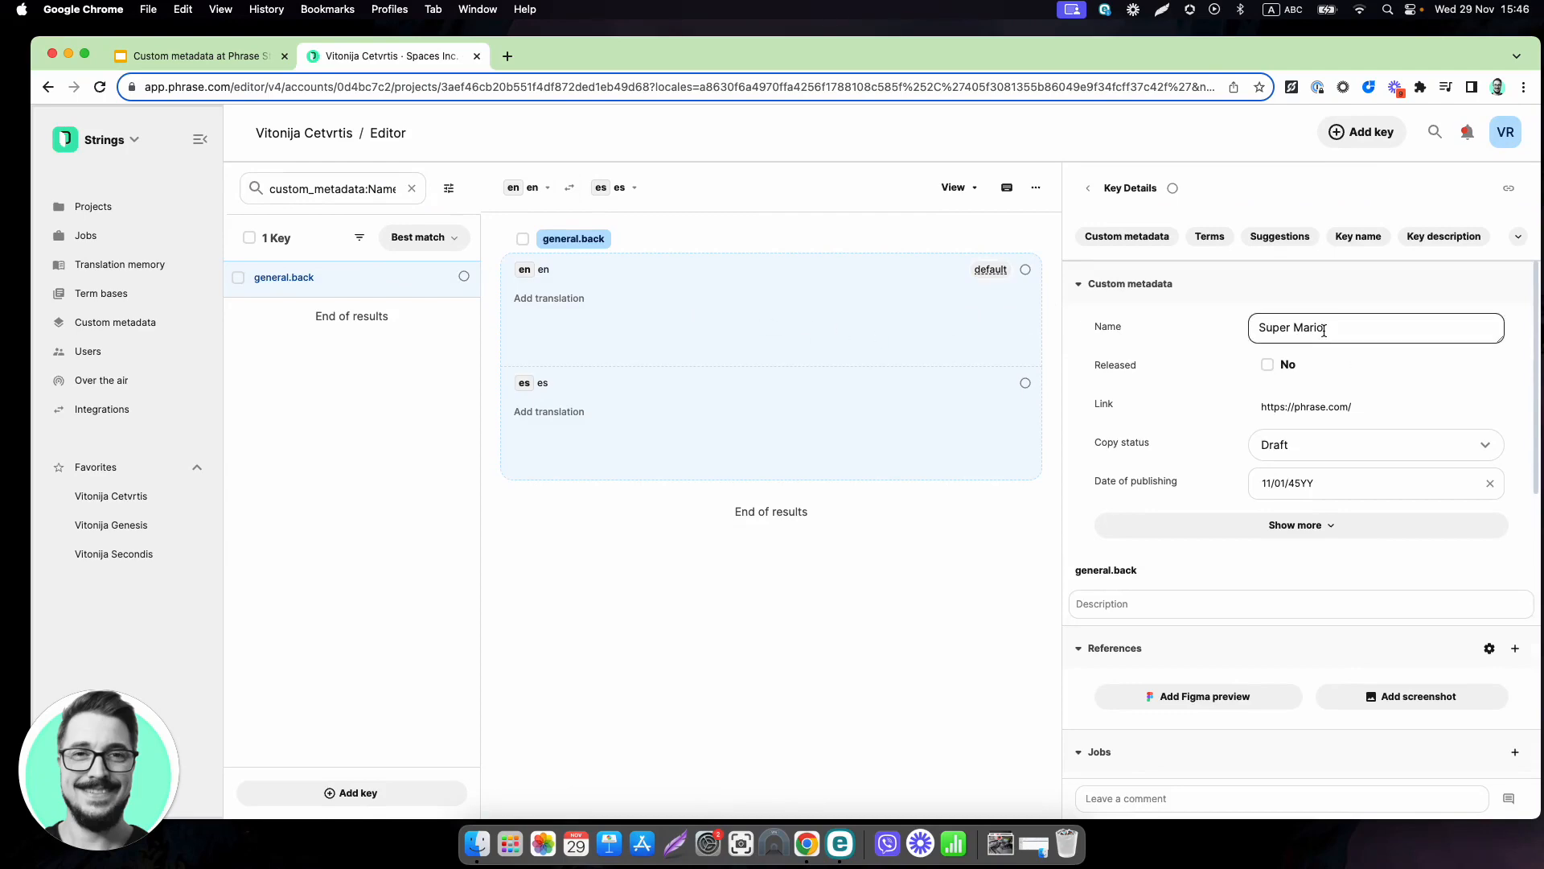
# Look at the global search for keys, jobs and projects and close it without searching.
pyautogui.click(1435, 134)
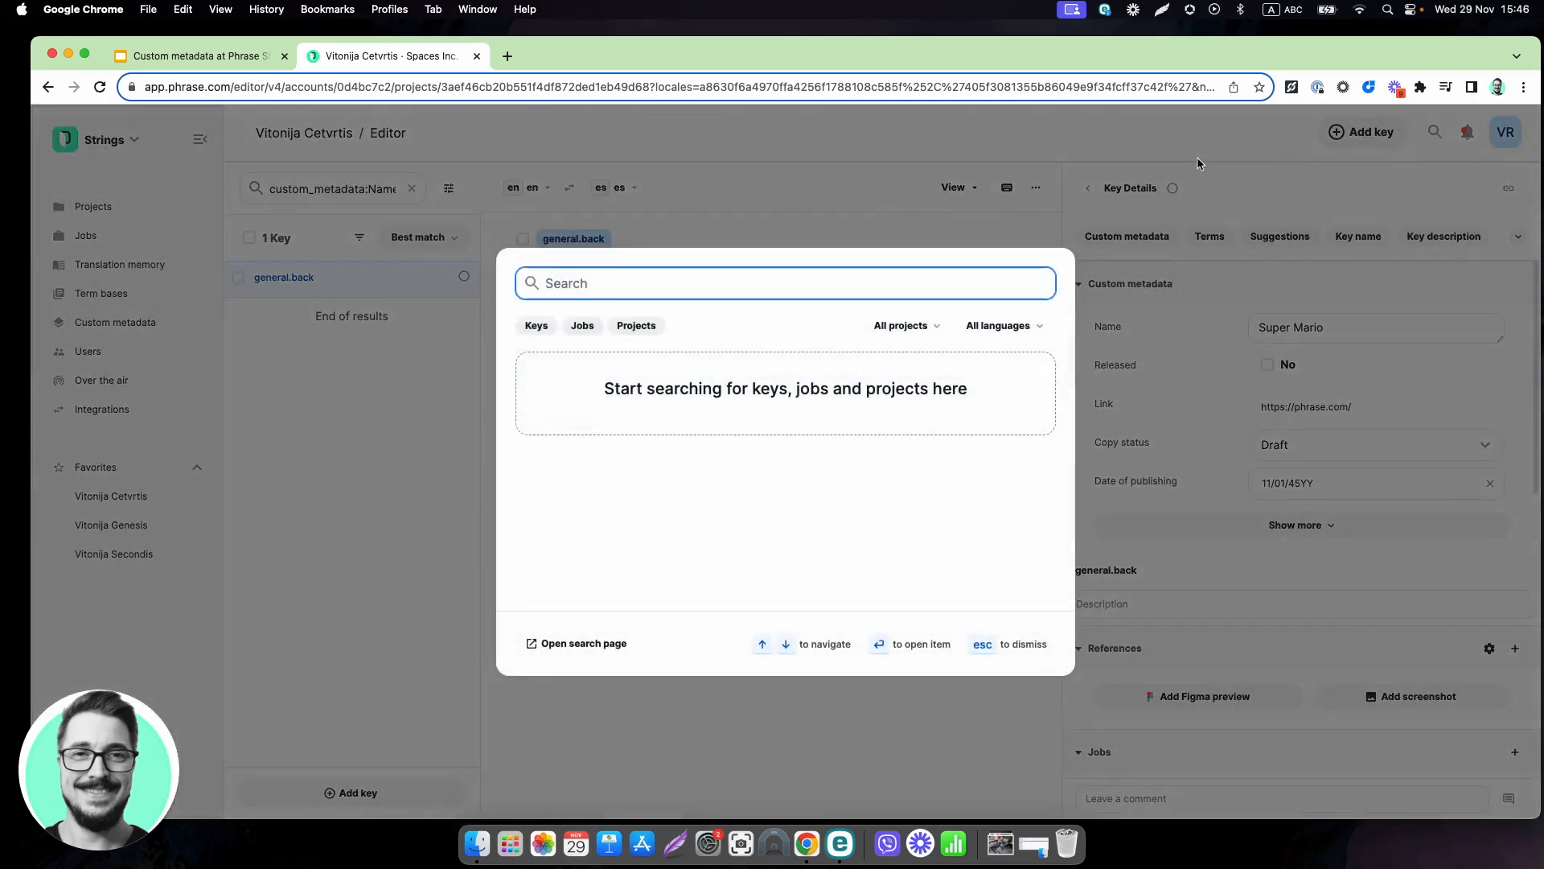
pyautogui.click(1241, 149)
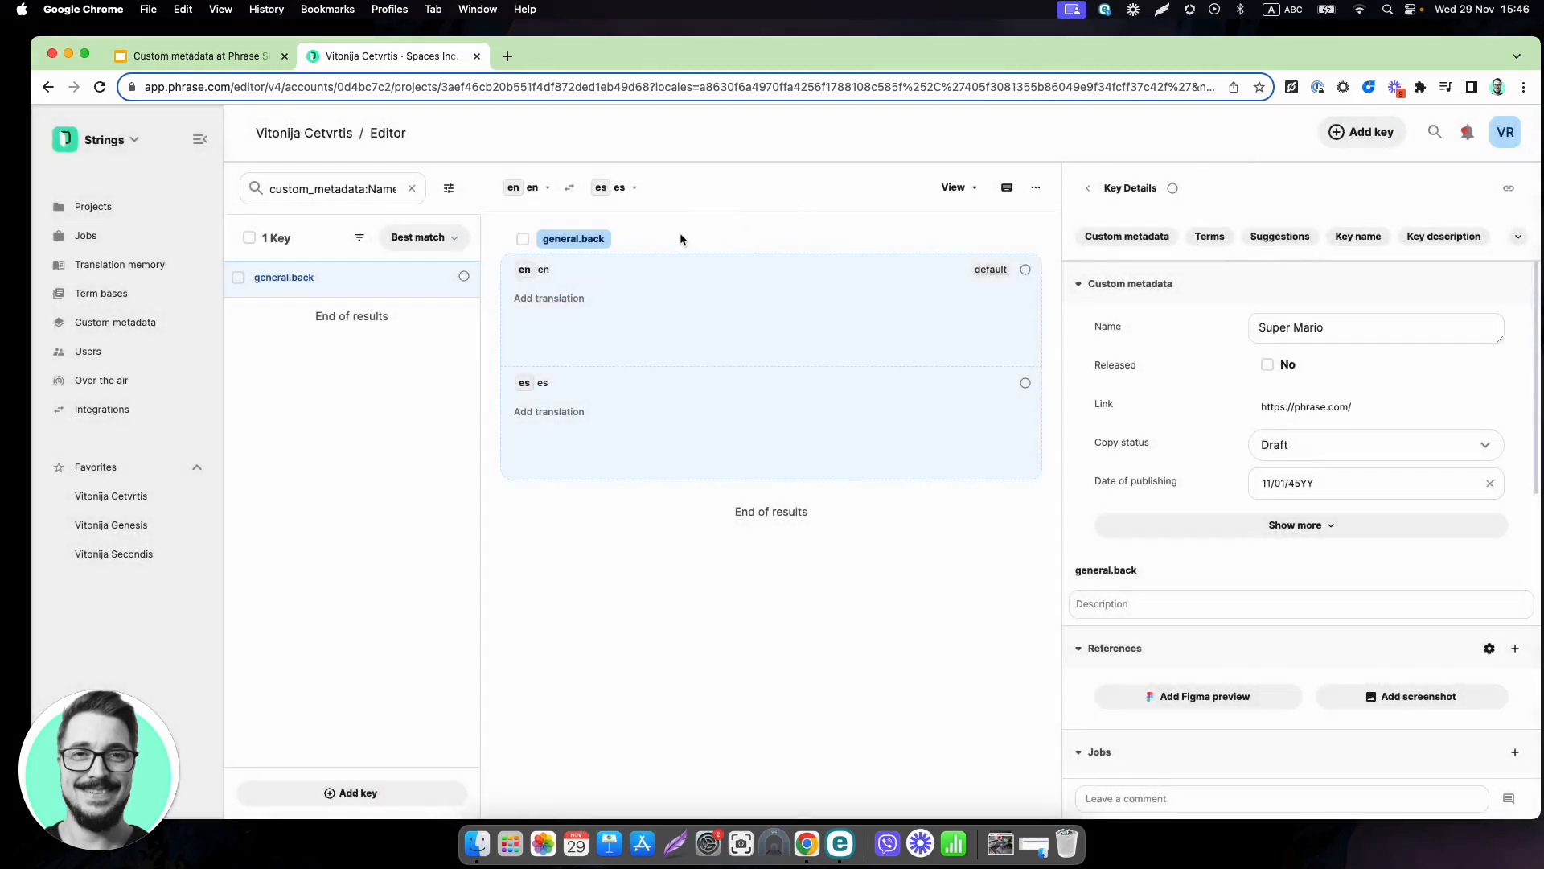
# Open the languages list of the Vitonija Cetvrtis project from the projects overview.
pyautogui.click(105, 212)
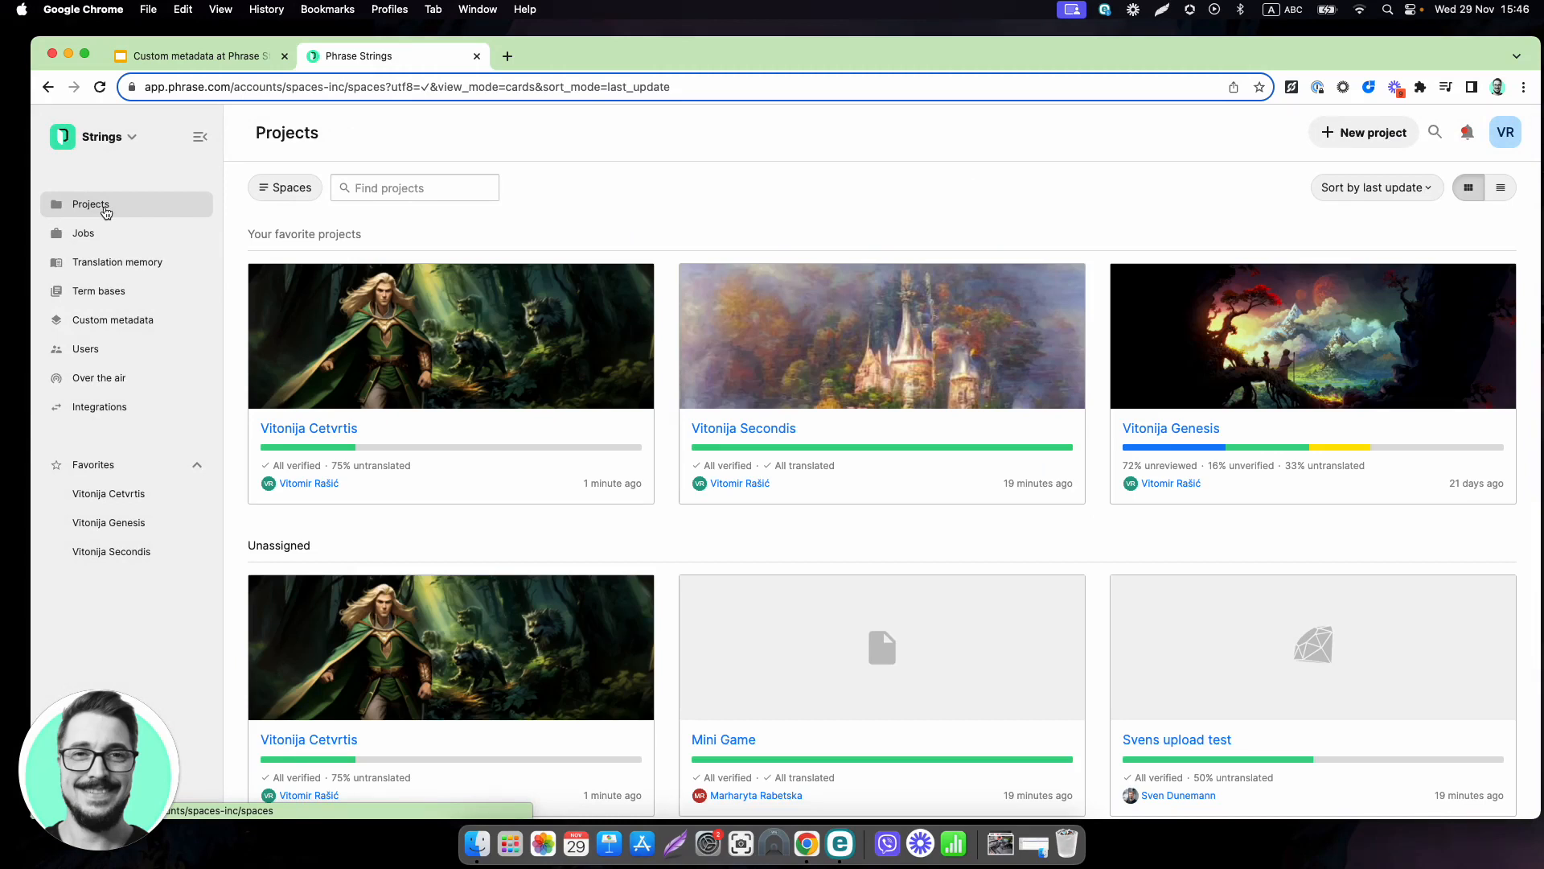
pyautogui.moveTo(407, 417)
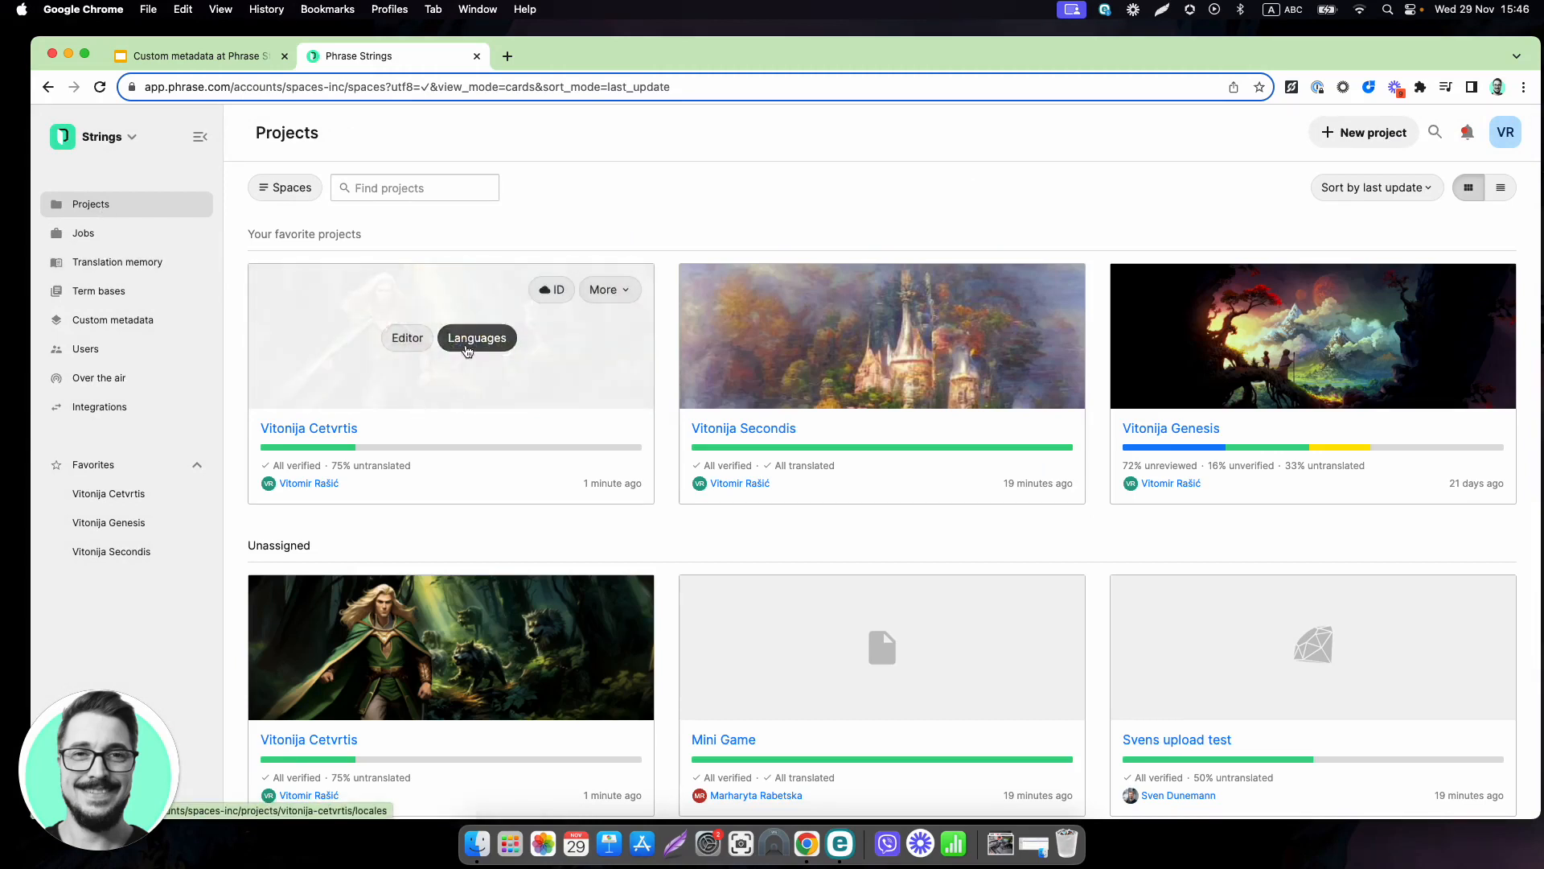
pyautogui.click(483, 346)
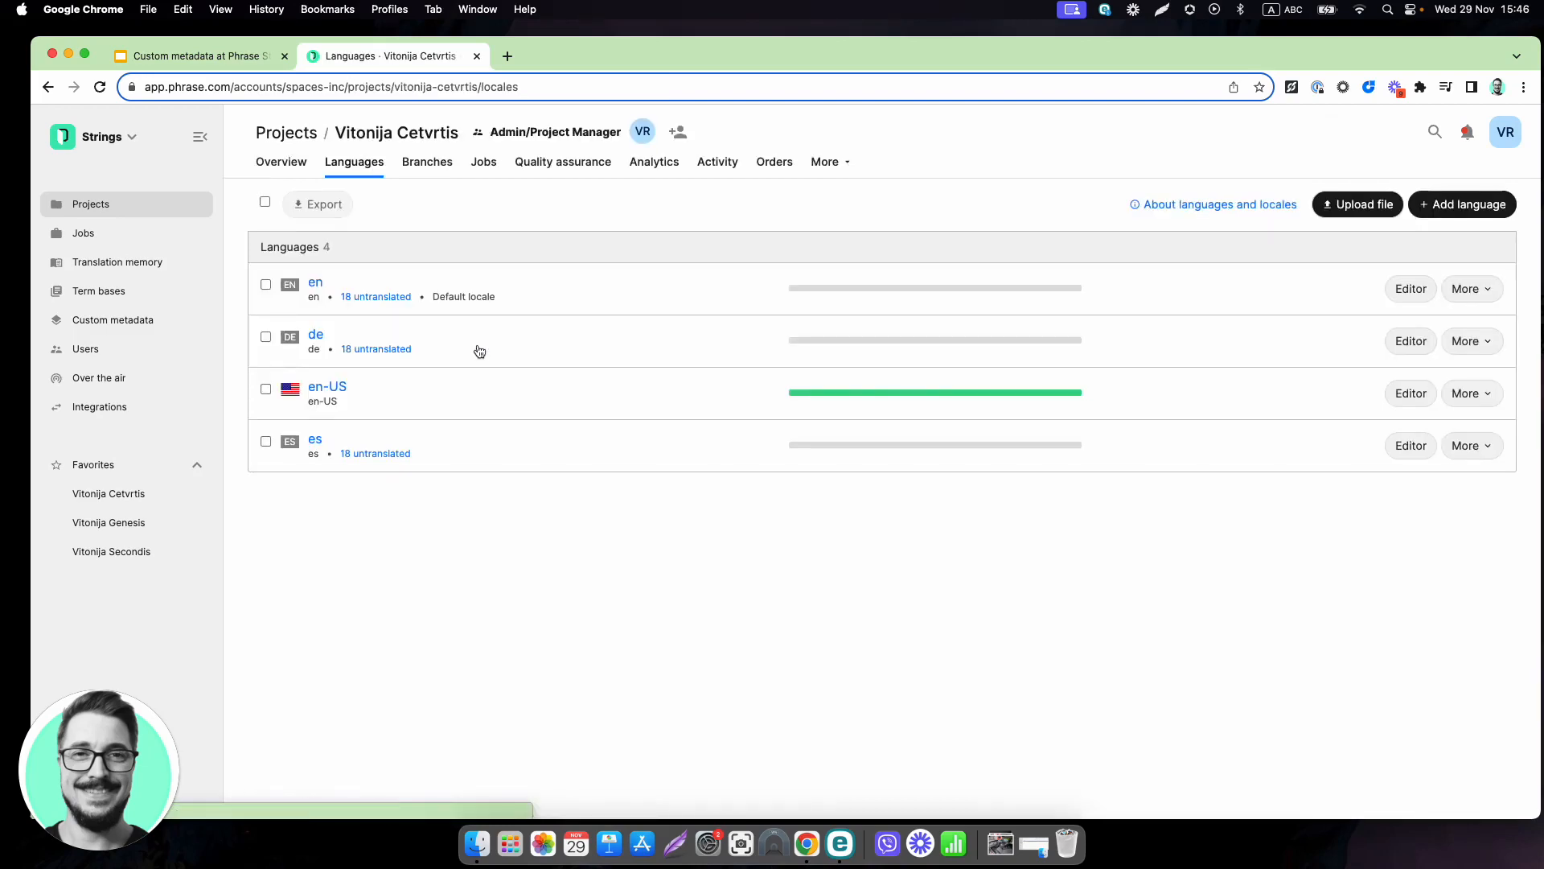
# Start an export of the en language and set its file format to Excel XLSX (.xlsx).
pyautogui.click(266, 285)
pyautogui.click(321, 208)
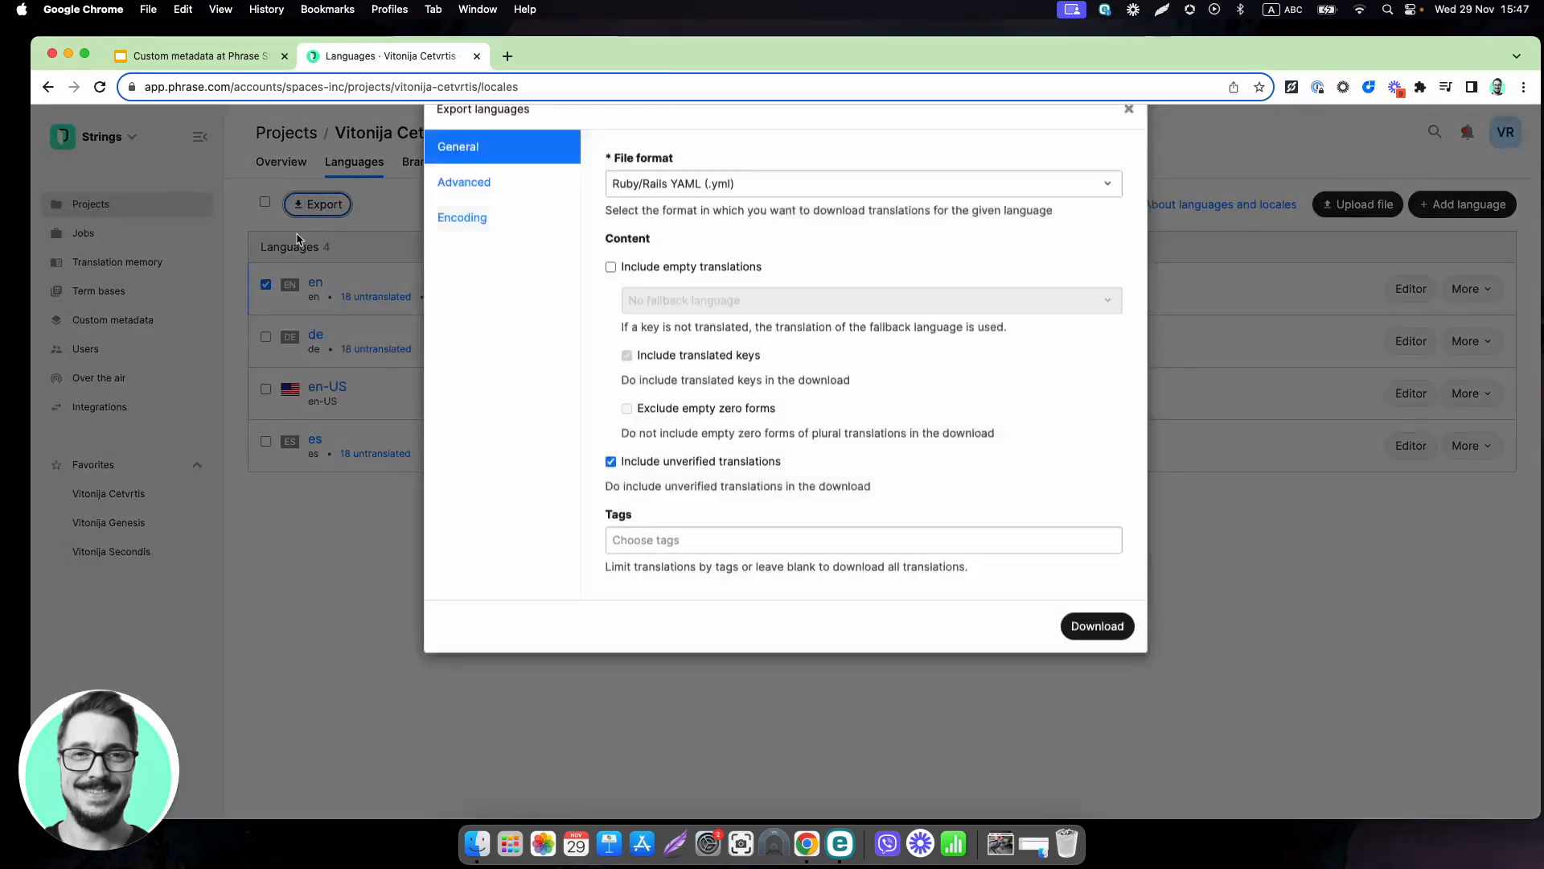
pyautogui.click(778, 224)
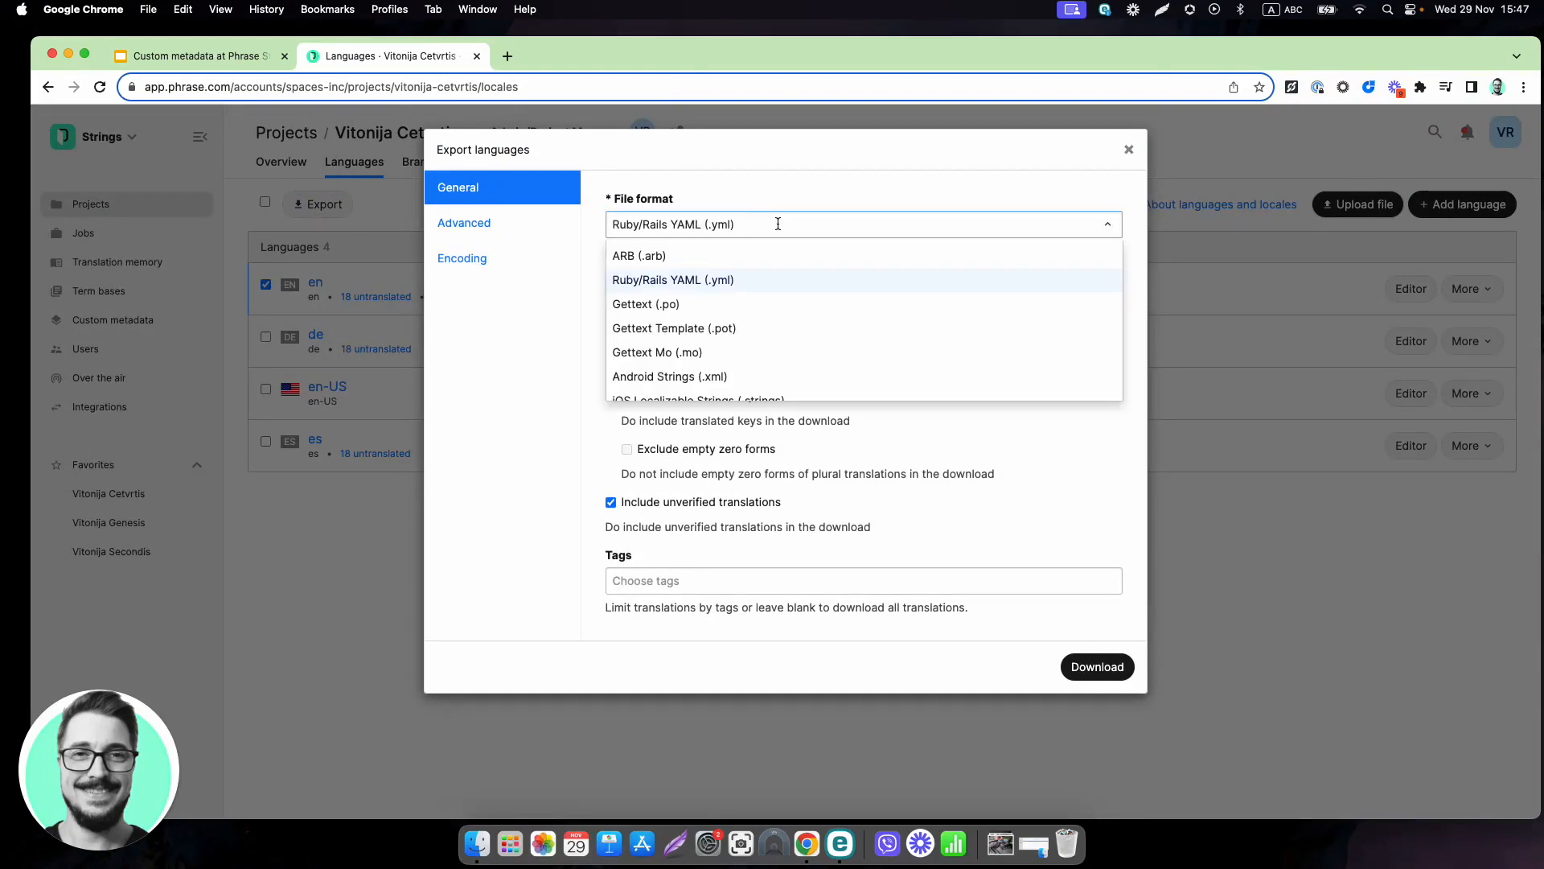
pyautogui.write('xl')
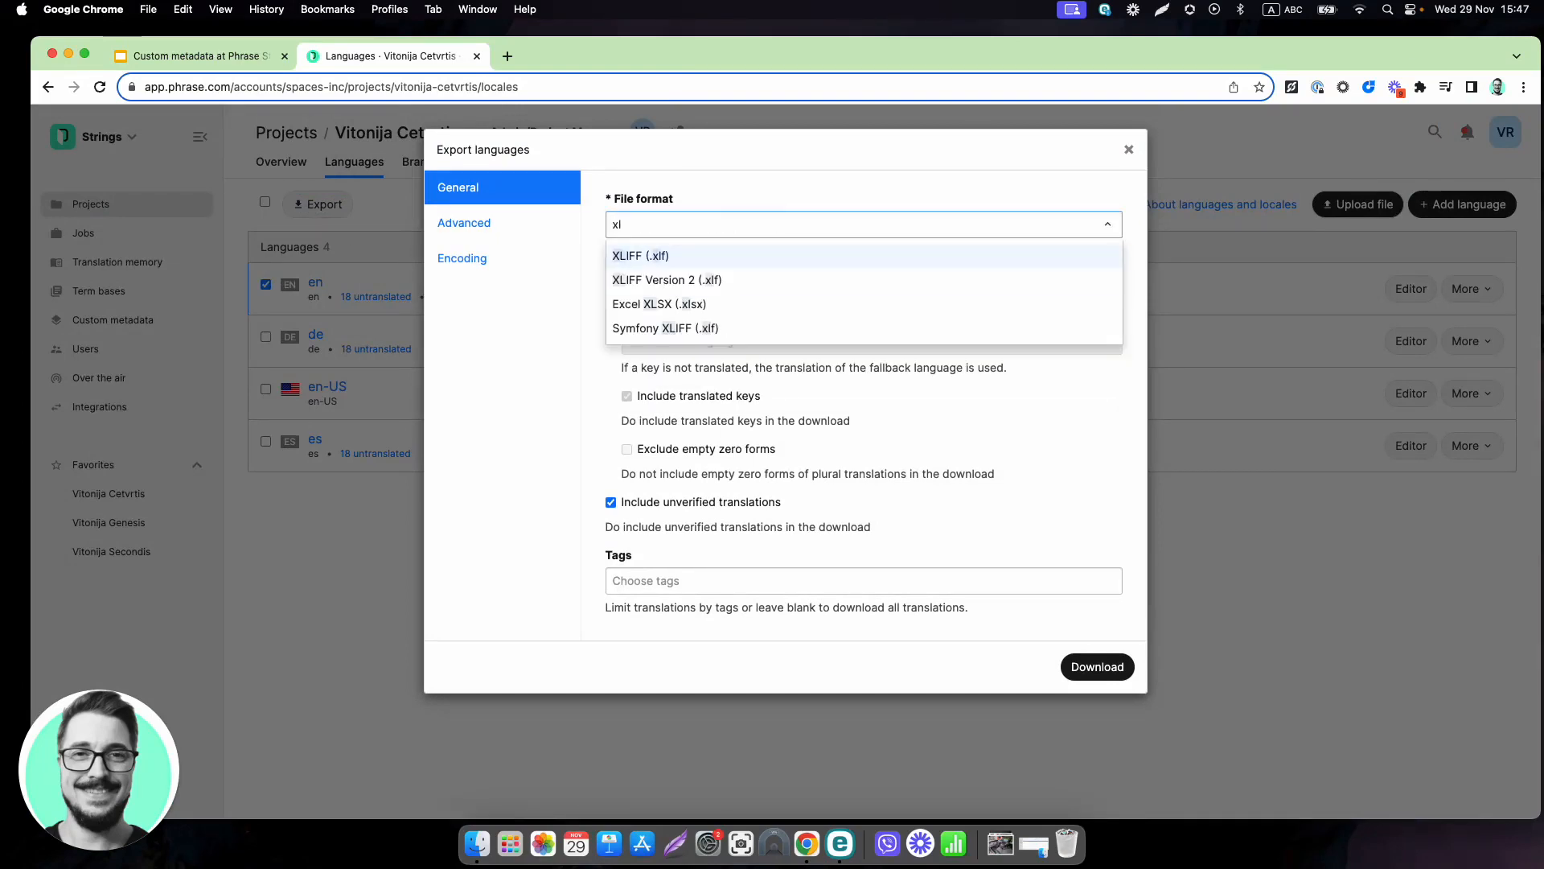
pyautogui.click(708, 305)
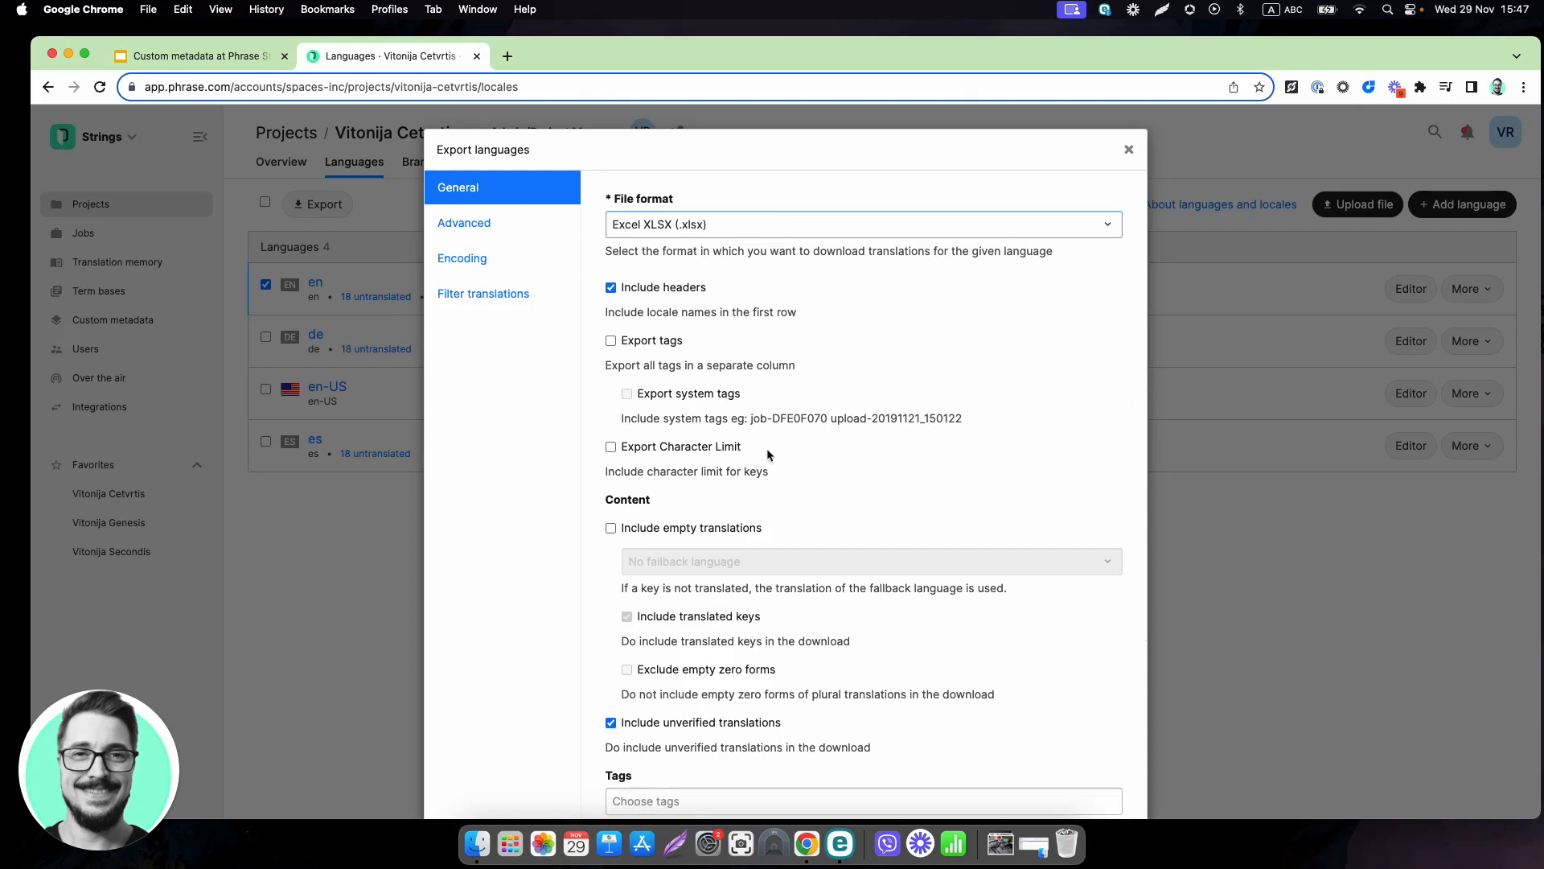
# Include the custom metadata fields Name, Released, Link, Copy status and Date of publishing in the exported file.
pyautogui.scroll(-3, 769, 454)
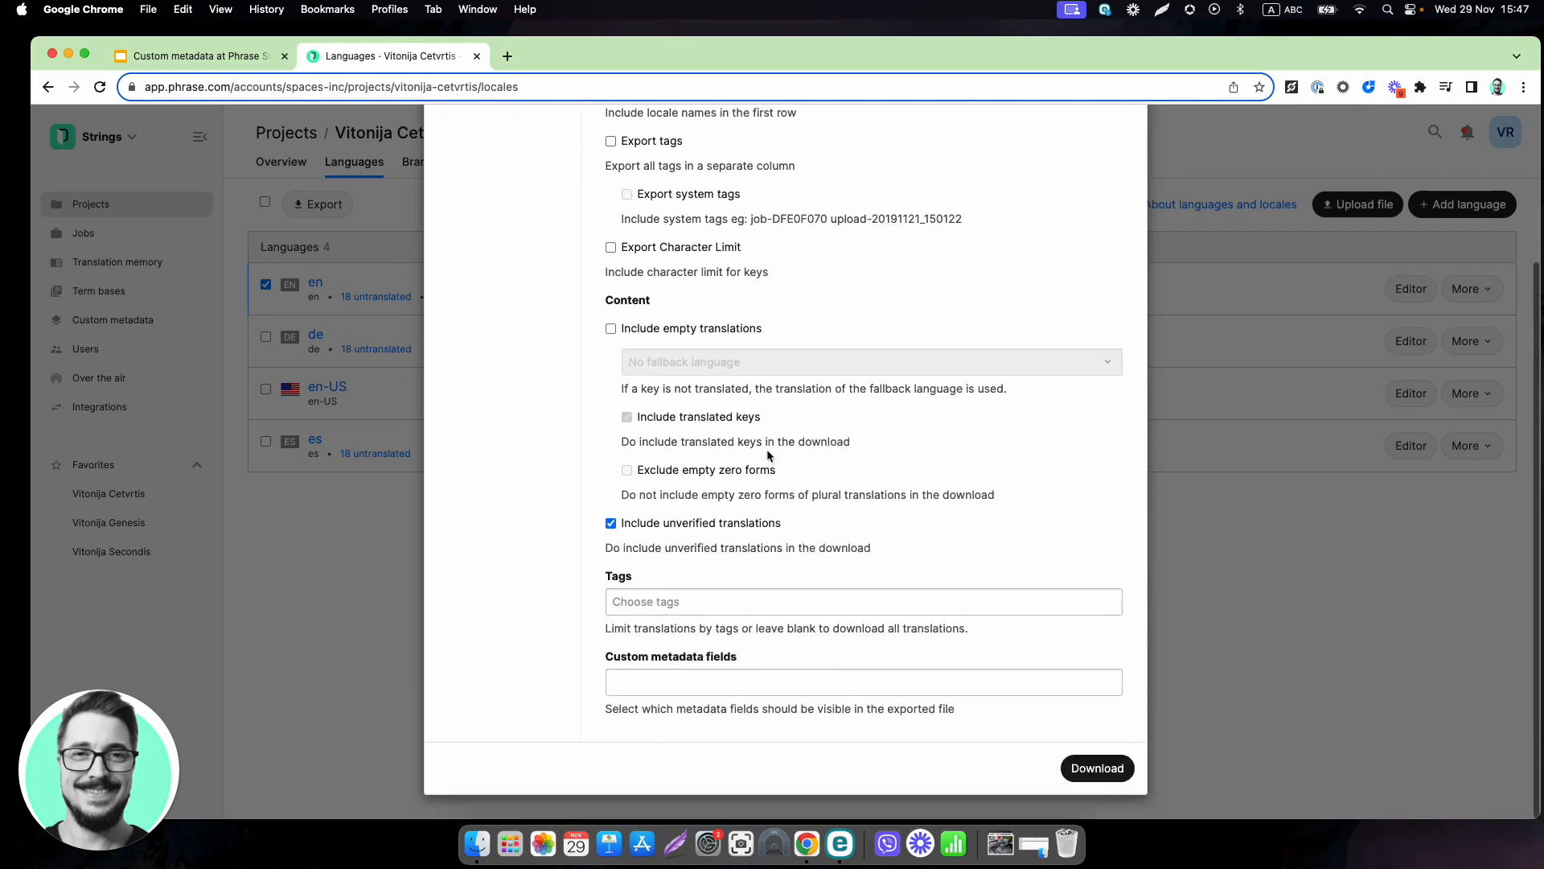
pyautogui.click(785, 681)
pyautogui.click(686, 718)
pyautogui.click(683, 718)
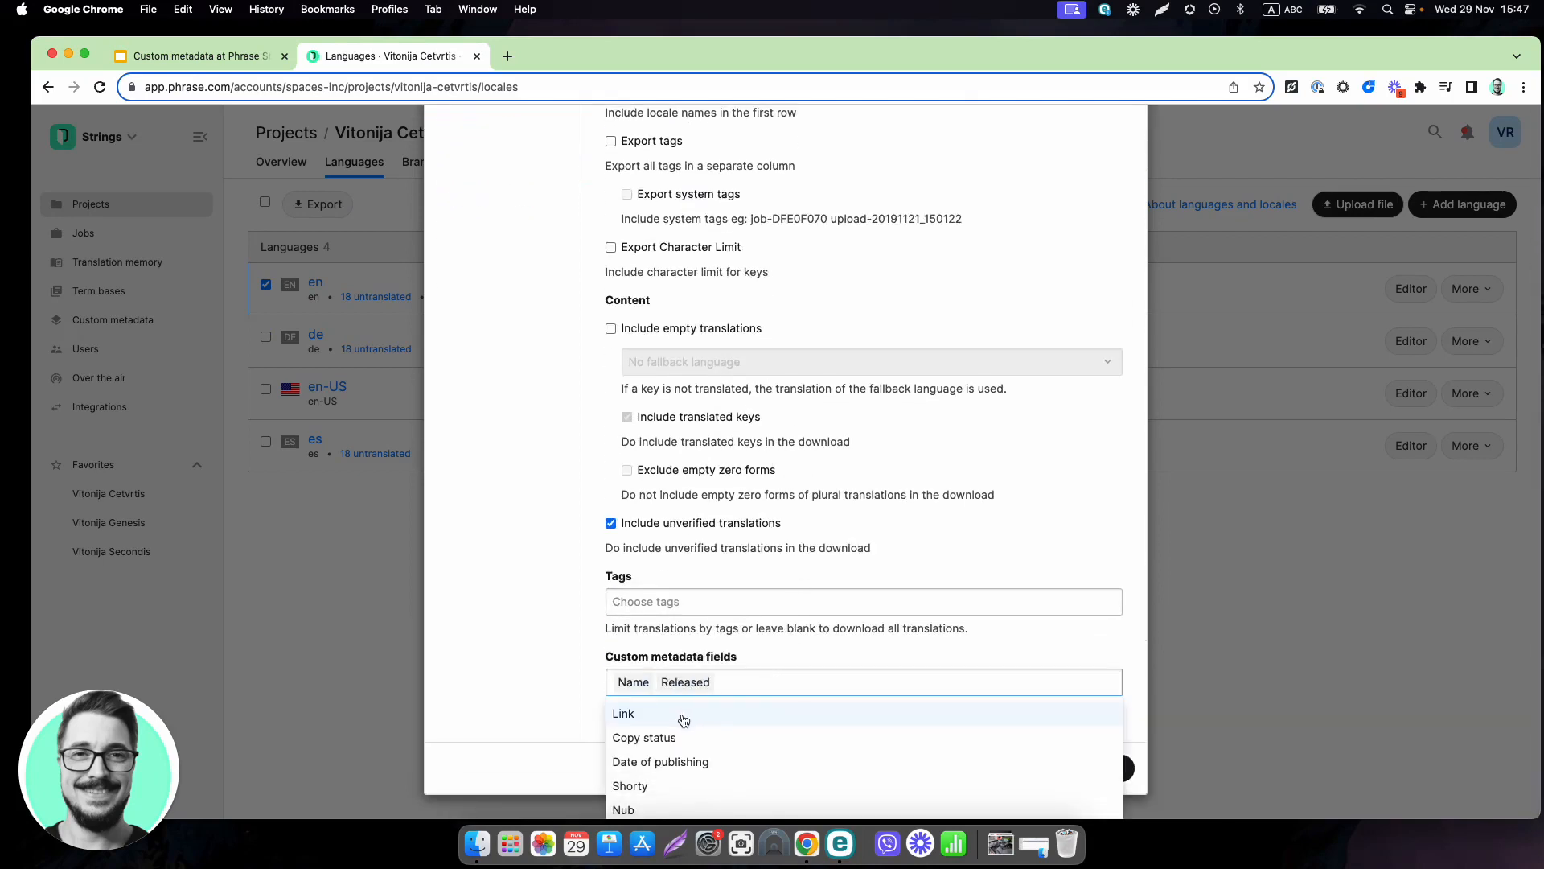
pyautogui.click(682, 718)
pyautogui.click(681, 720)
pyautogui.click(685, 720)
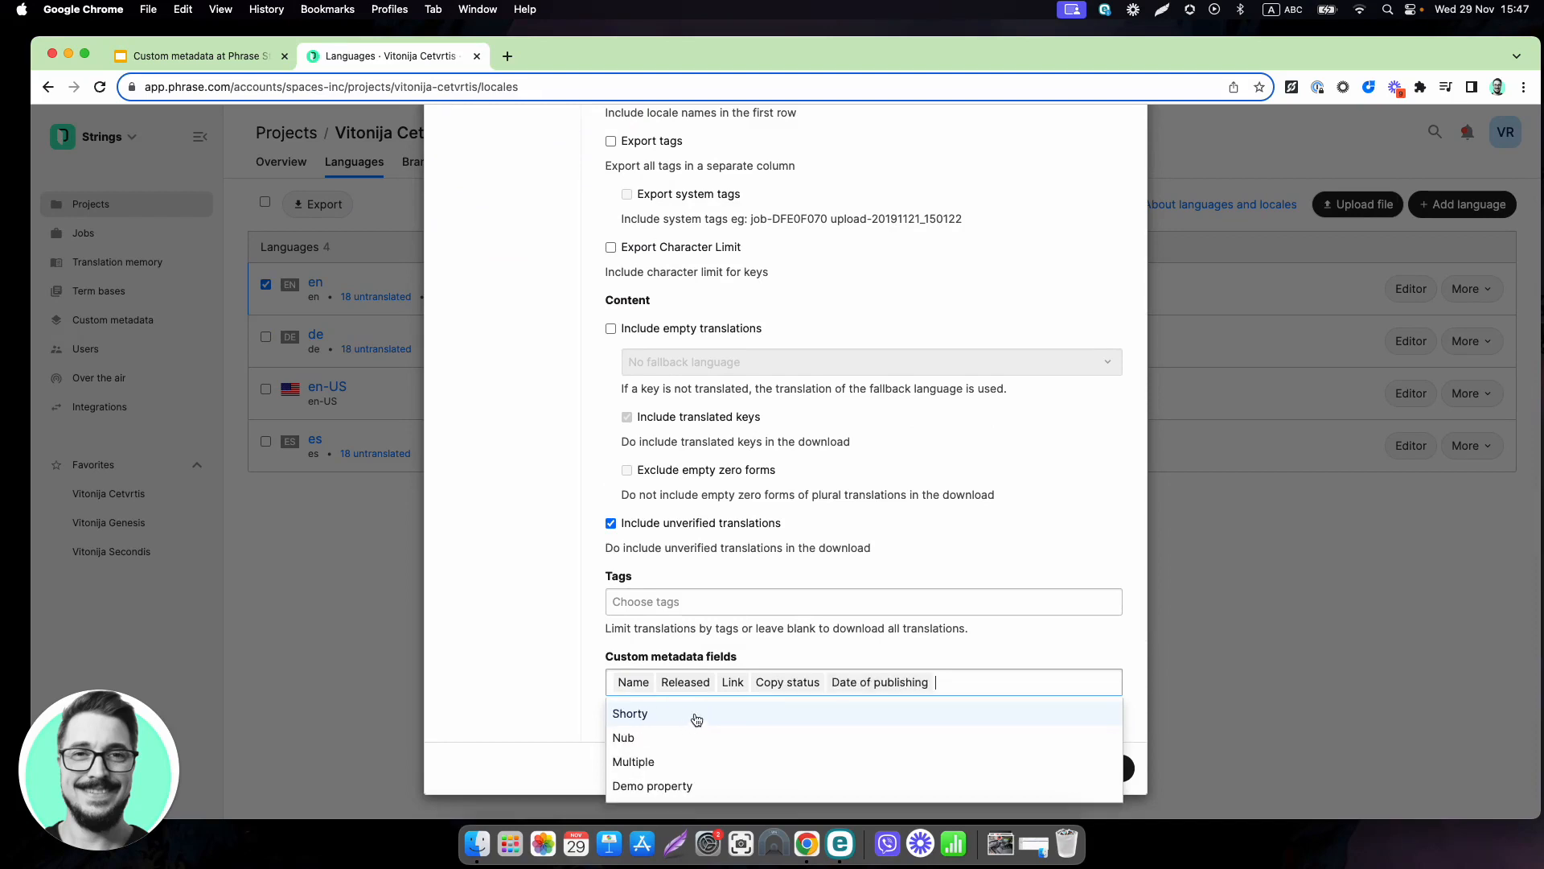
pyautogui.click(545, 695)
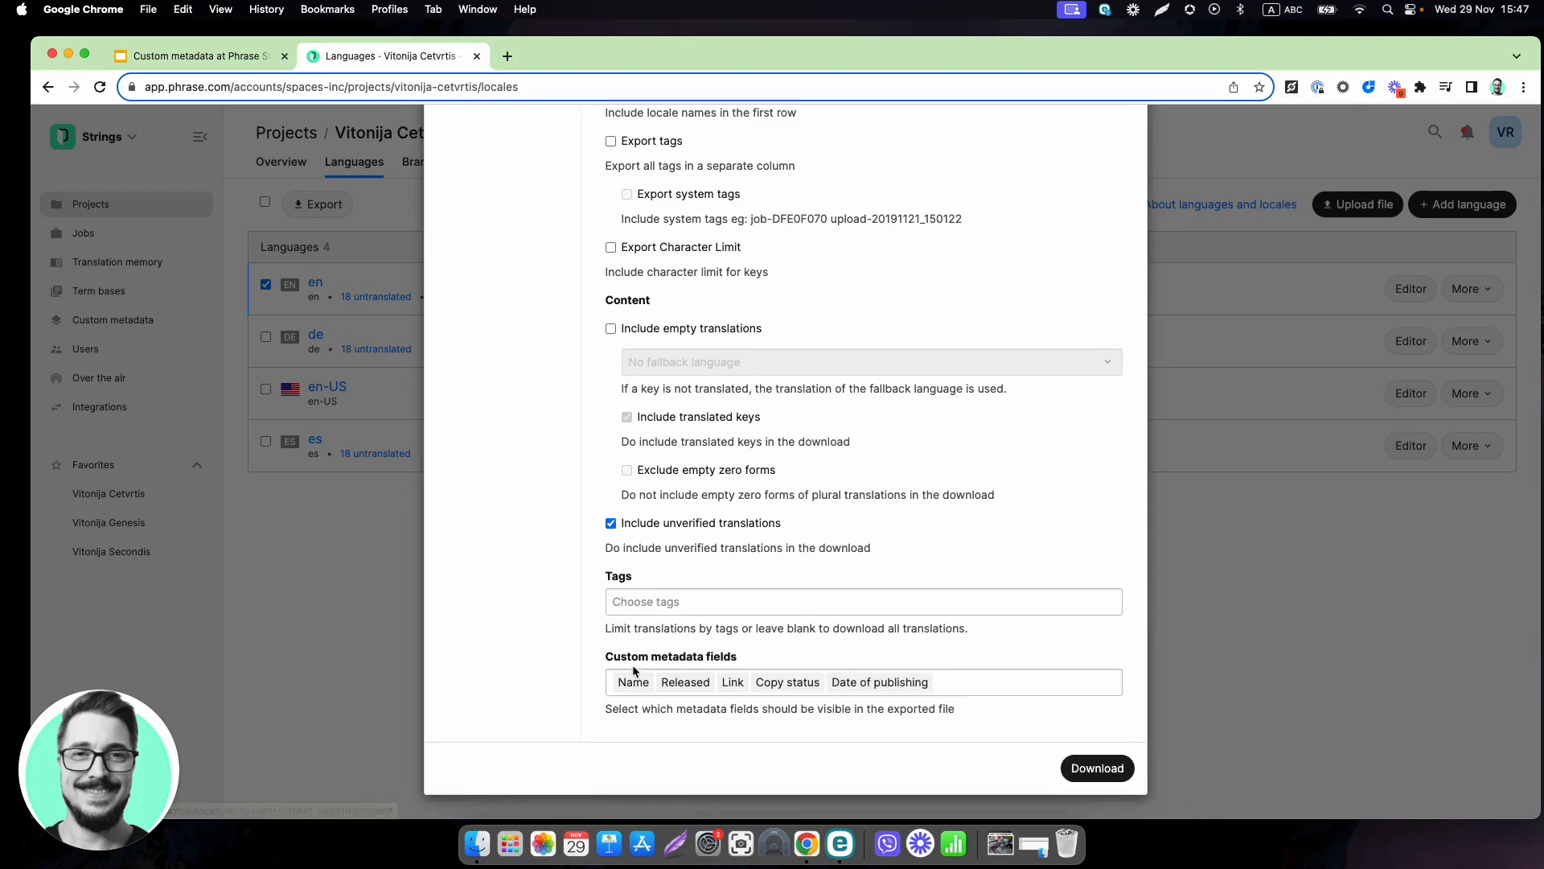
# Add a translation filter for the Name metadata with the value Super Mario and download the export.
pyautogui.scroll(3, 621, 668)
pyautogui.scroll(2, 621, 669)
pyautogui.click(500, 279)
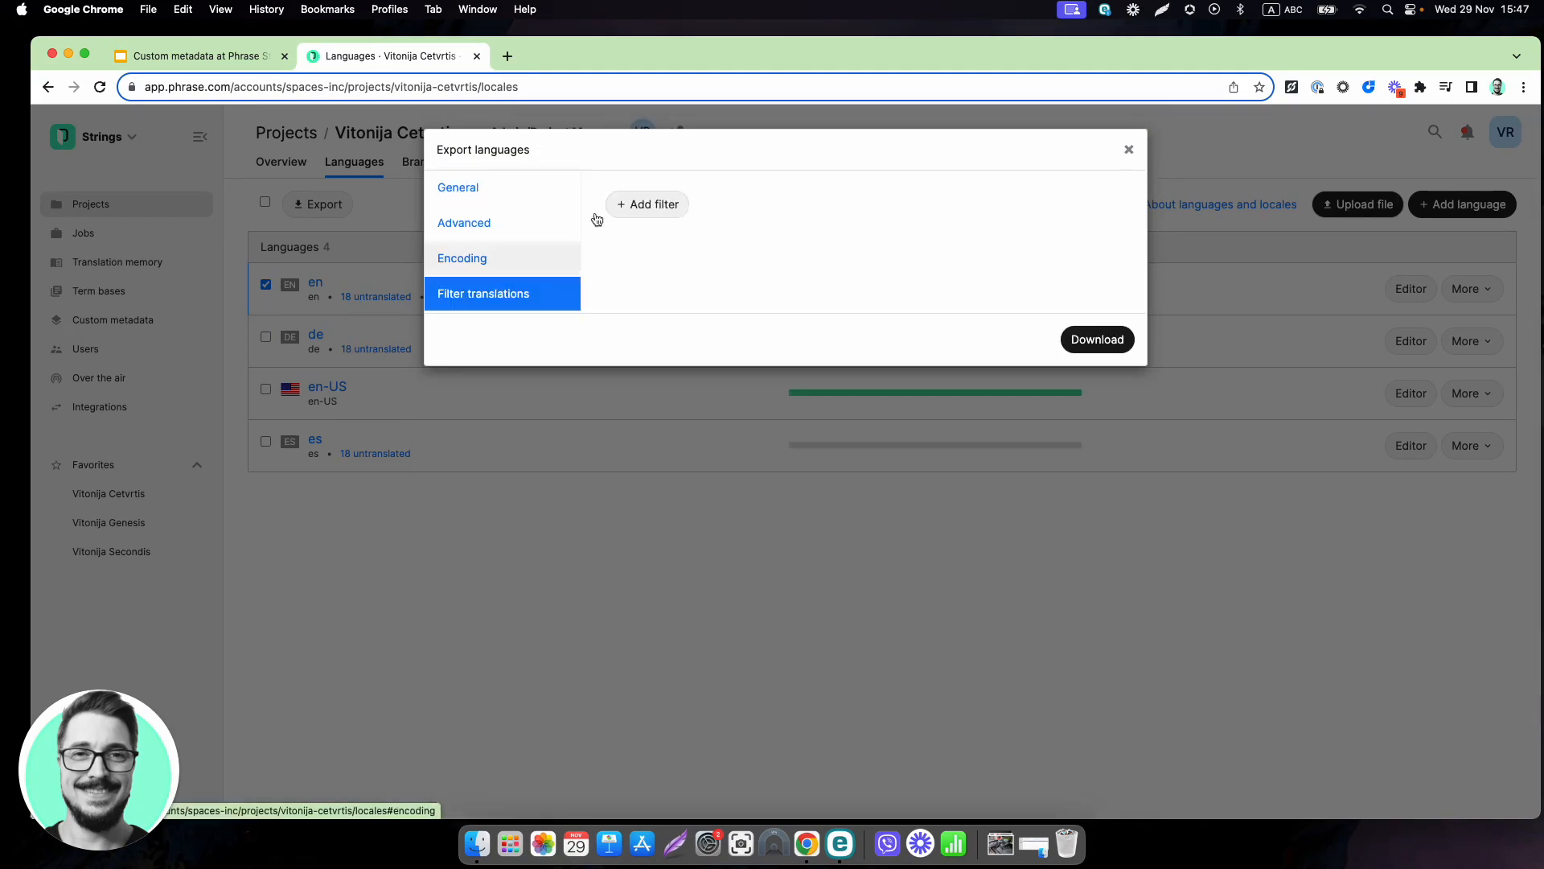
pyautogui.click(641, 206)
pyautogui.click(786, 206)
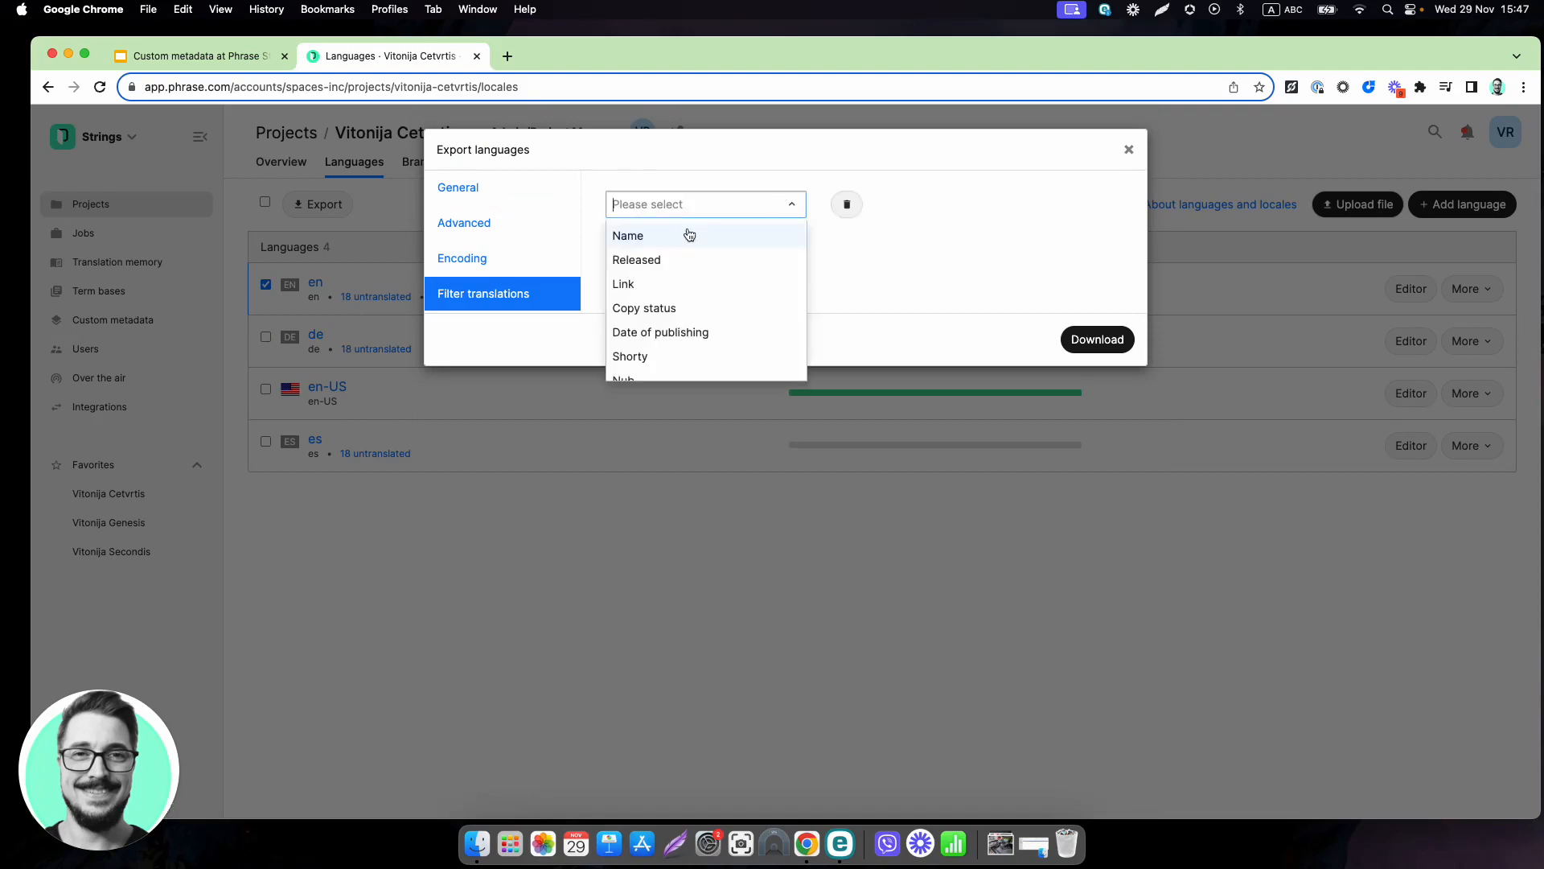
pyautogui.click(684, 235)
pyautogui.click(910, 207)
pyautogui.write('S')
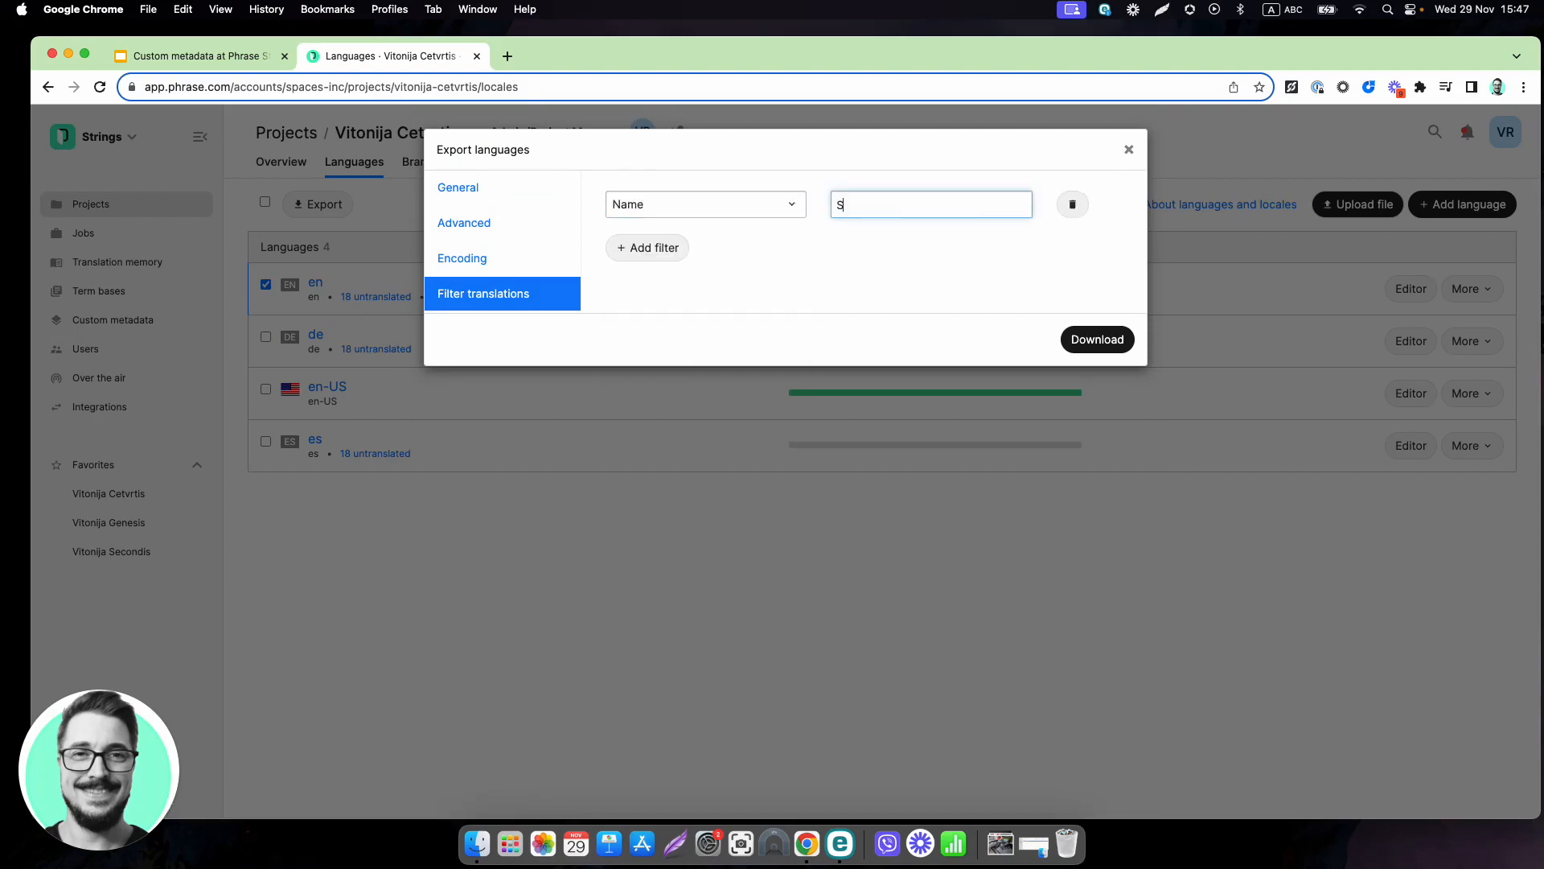
pyautogui.write('uper Mario')
pyautogui.click(1123, 346)
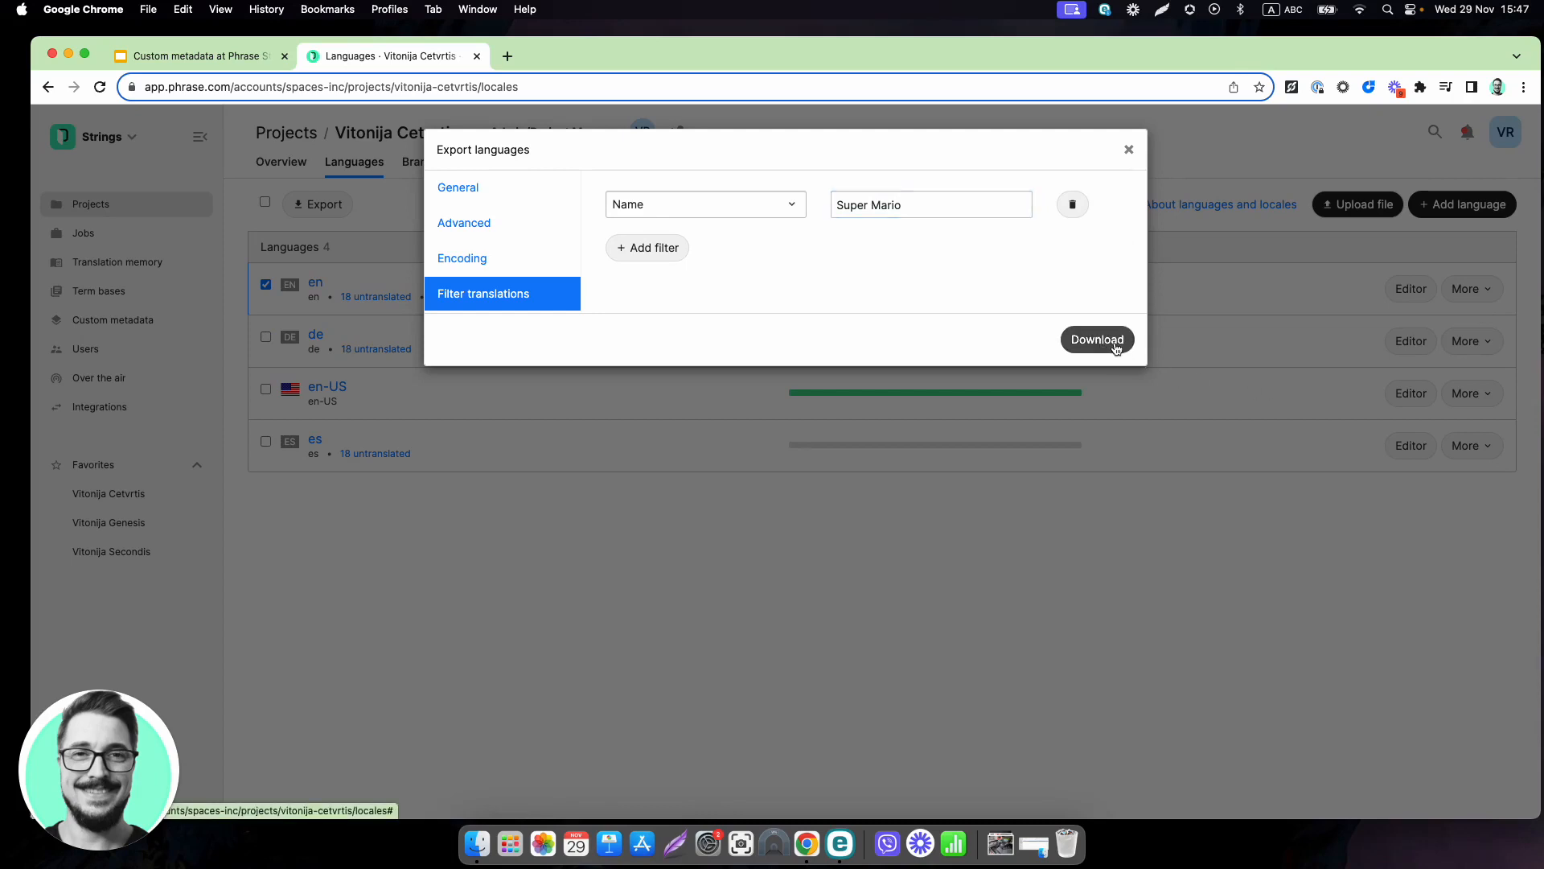